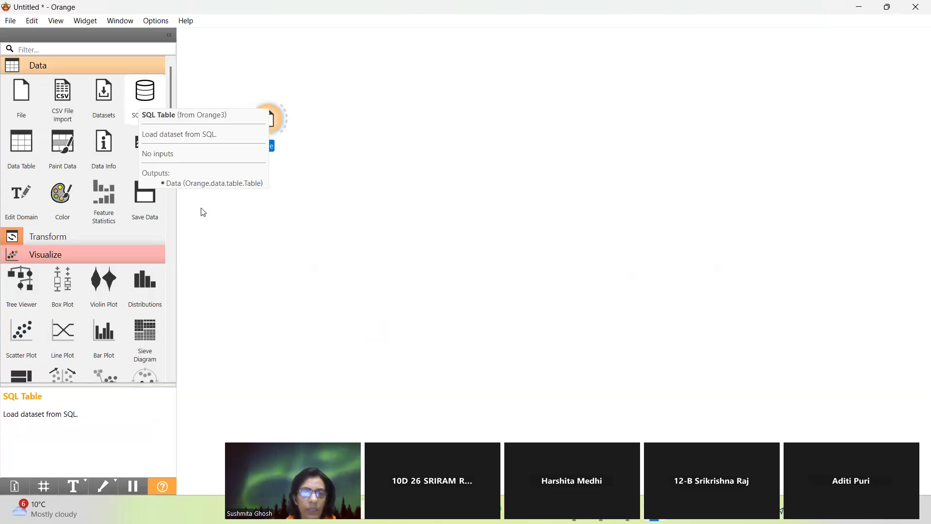
- Open the settings of the File widget on the canvas
click(415, 215)
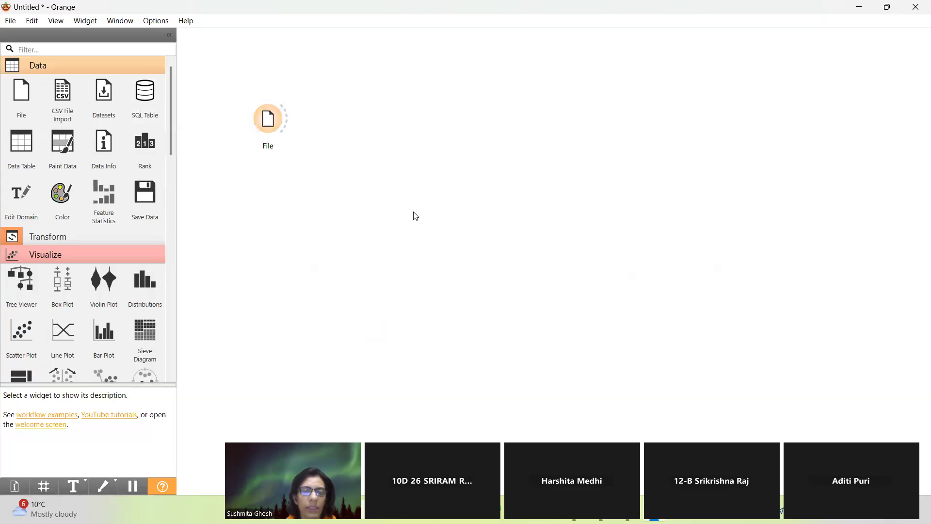
double_click(276, 120)
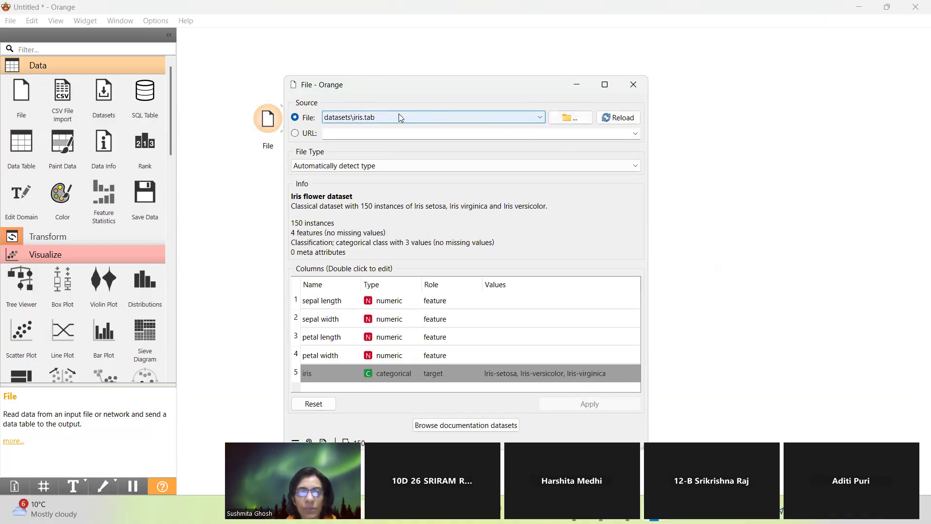
click(573, 118)
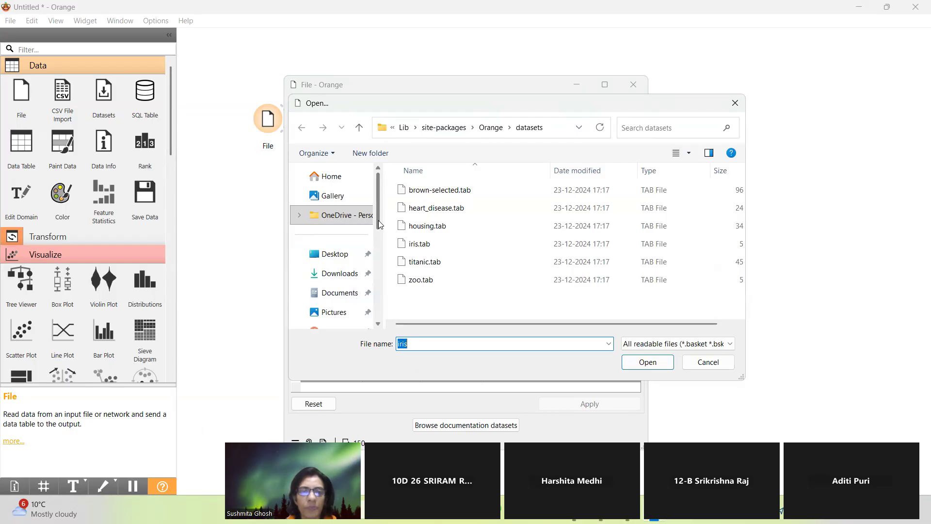
scroll(362, 310, down, 5)
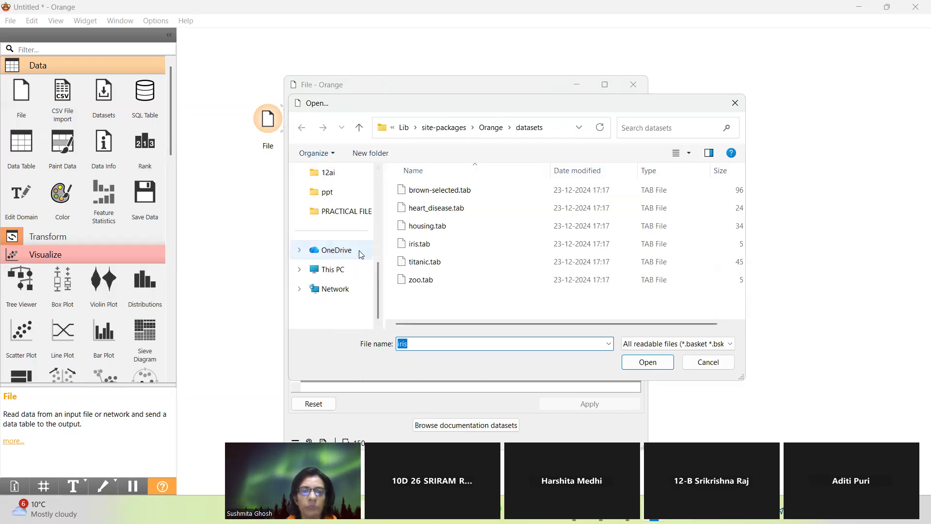
click(352, 218)
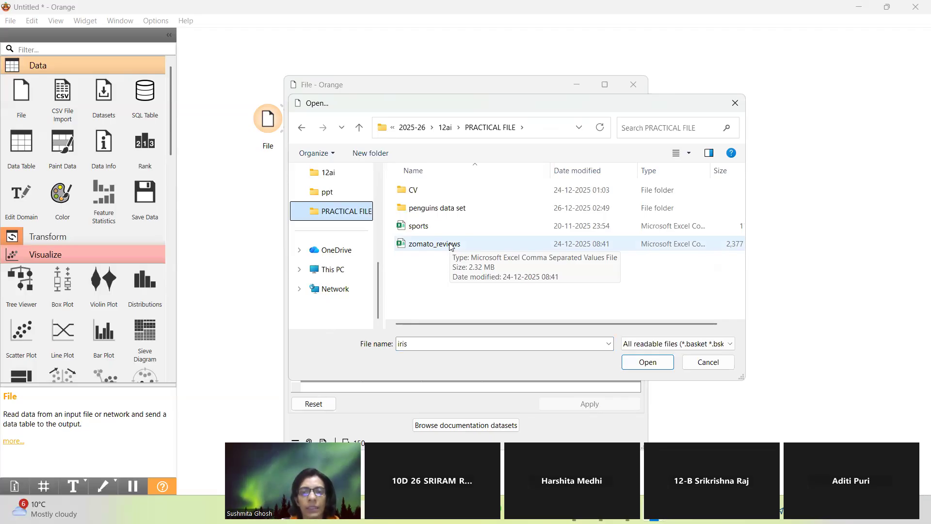
click(721, 363)
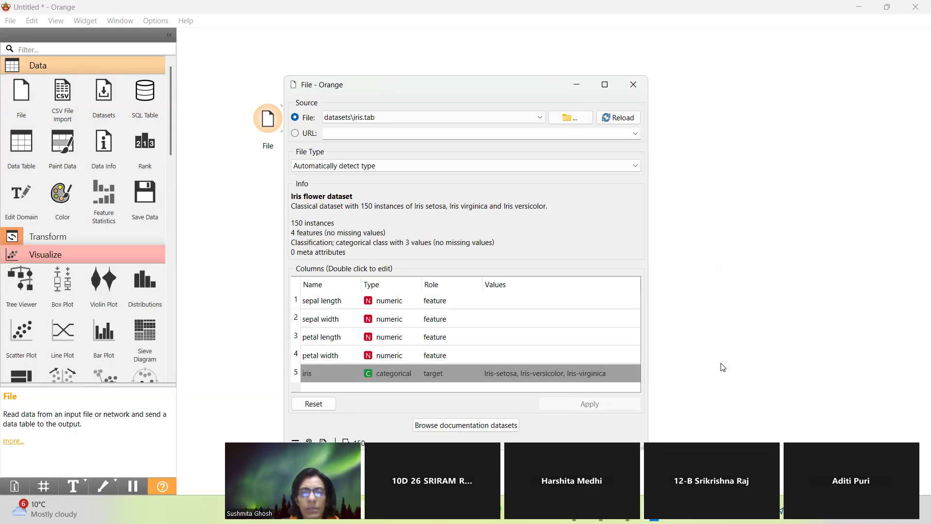
- Load the iris.tab documentation dataset into the File widget
click(487, 426)
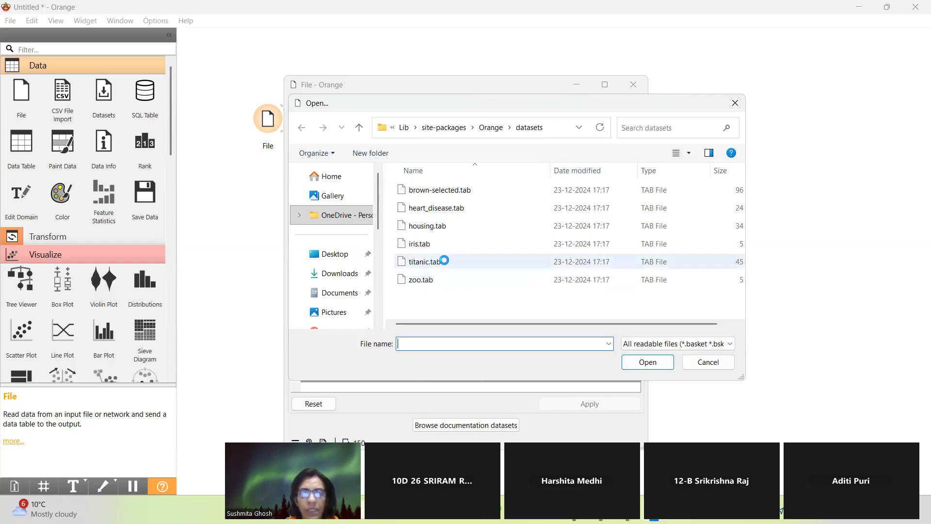
click(425, 244)
click(647, 362)
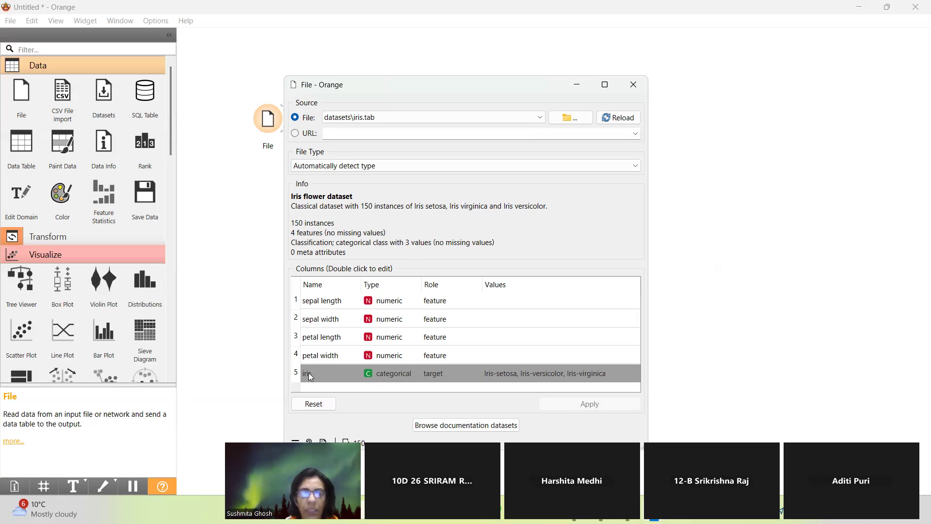
- Set the iris column's role to target, apply the column settings and close the File widget
double_click(437, 373)
click(440, 377)
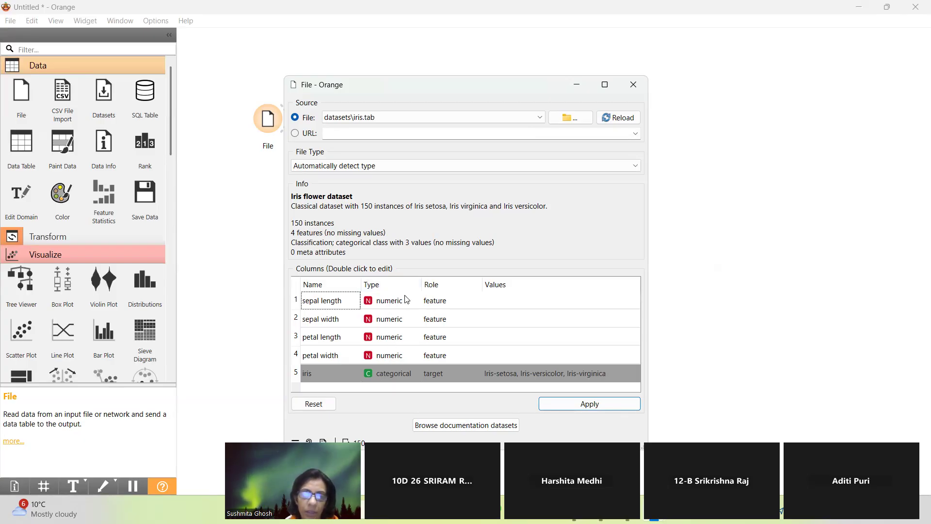
double_click(451, 372)
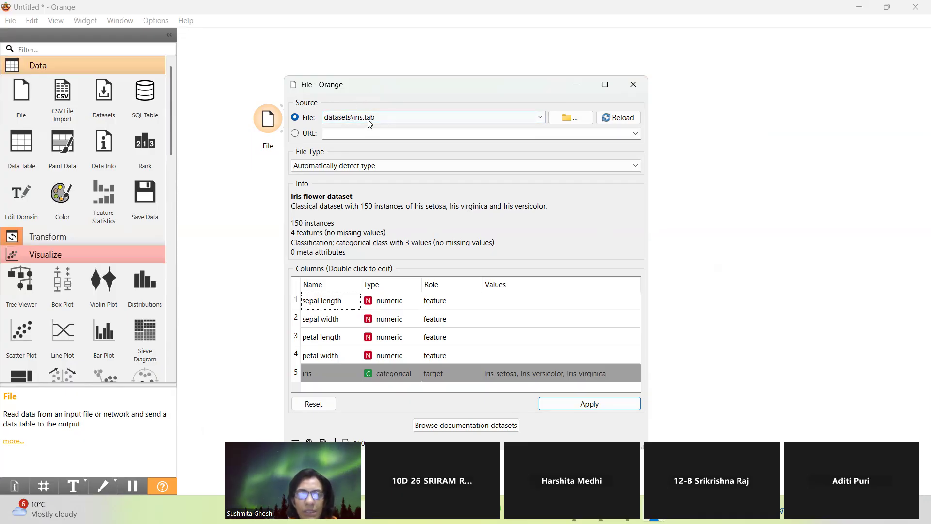
click(588, 407)
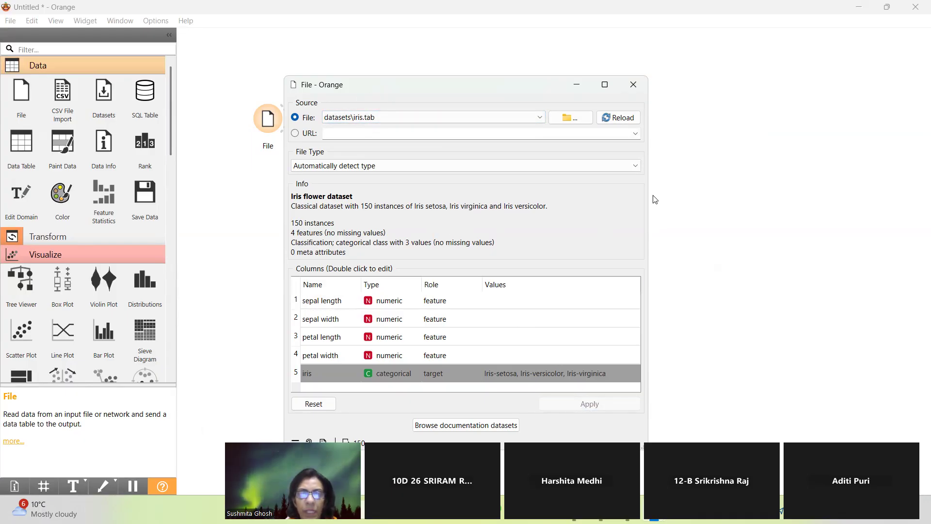
click(635, 86)
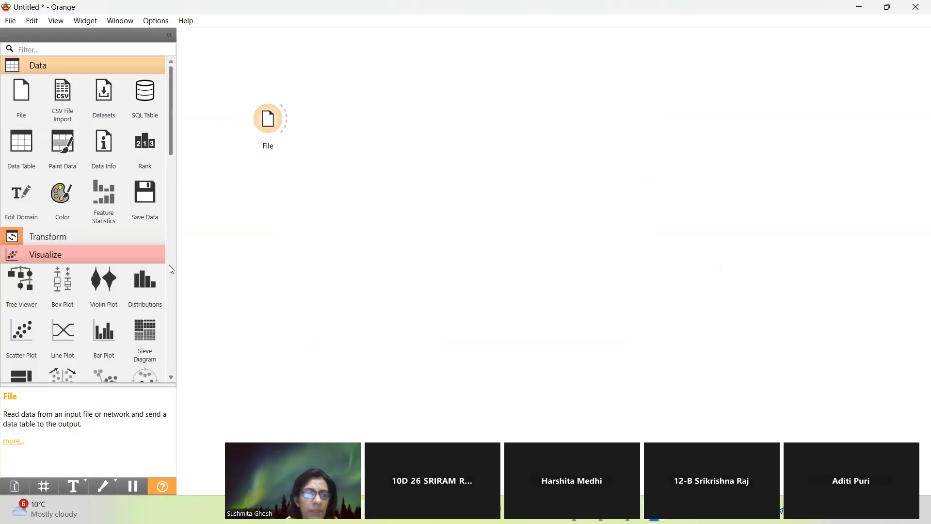
- Add a Feature Statistics widget linked to the File widget and review the statistics of the iris features
click(109, 202)
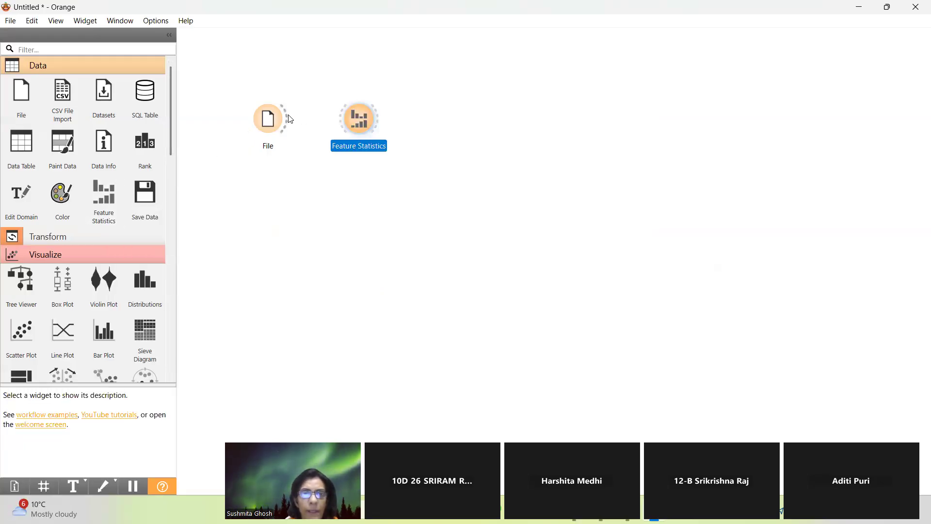
drag(287, 118, 344, 124)
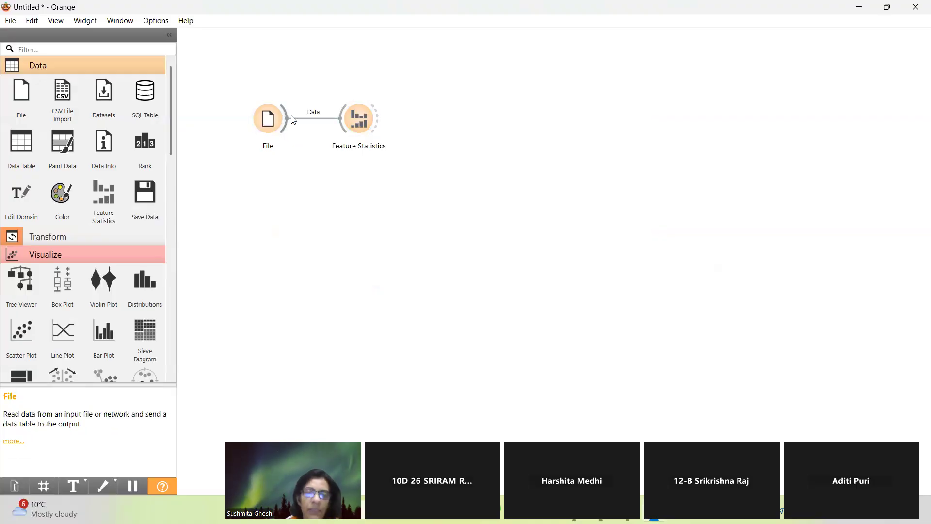
double_click(360, 119)
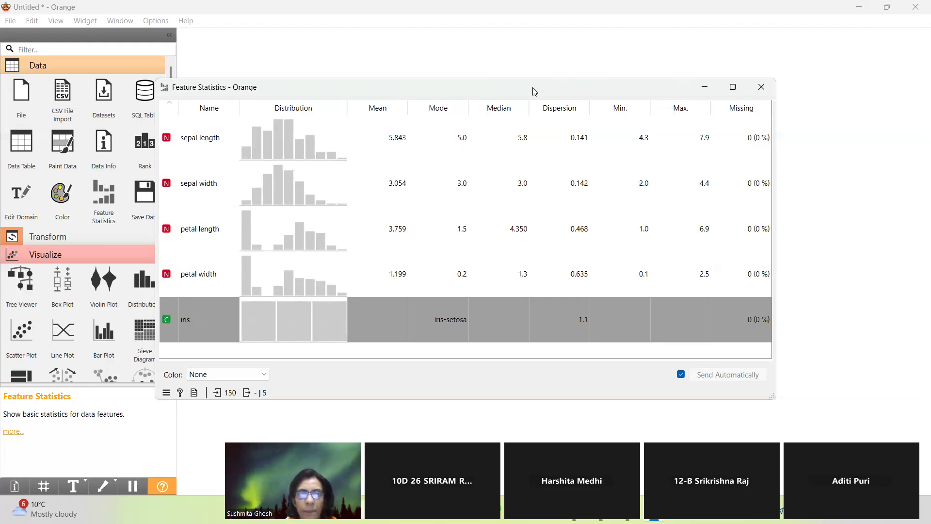
drag(534, 91, 609, 170)
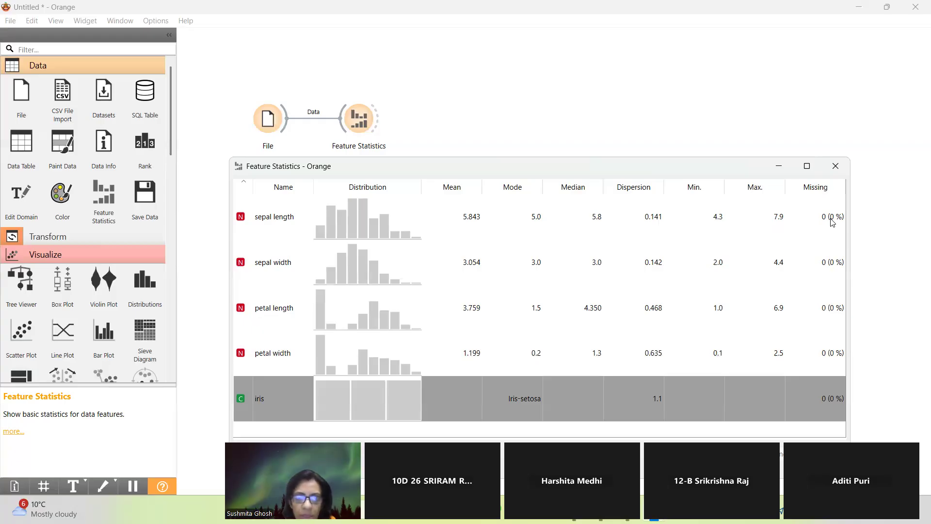
click(835, 166)
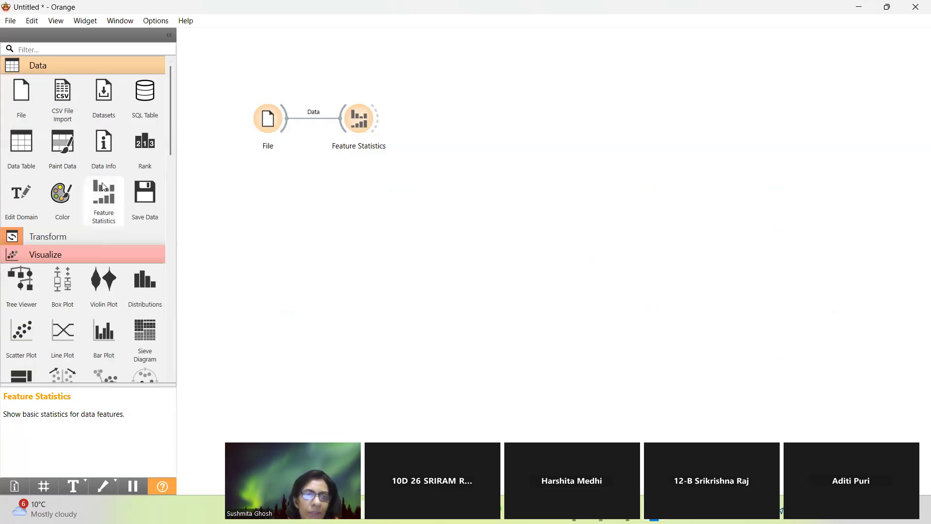
- Add a Data Table widget, place it above the File–Feature Statistics link and connect the File widget to it
click(21, 146)
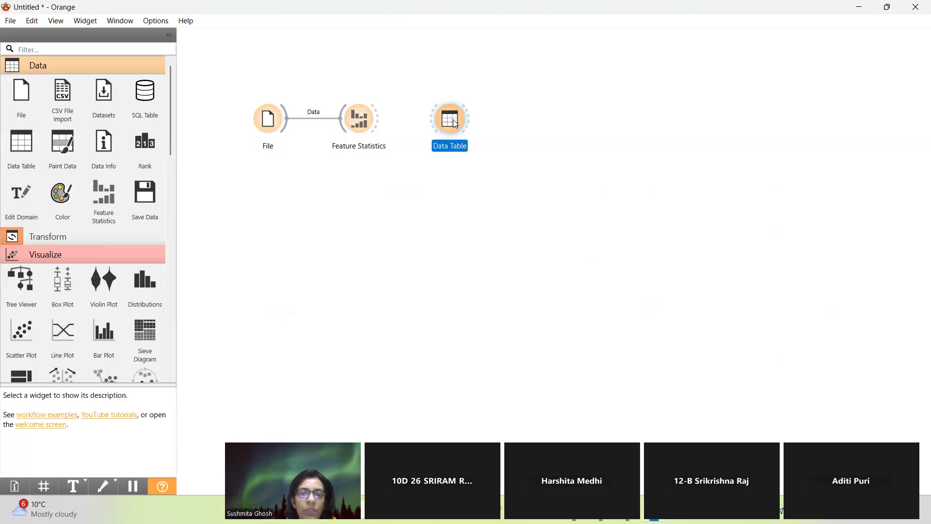
drag(453, 120, 329, 59)
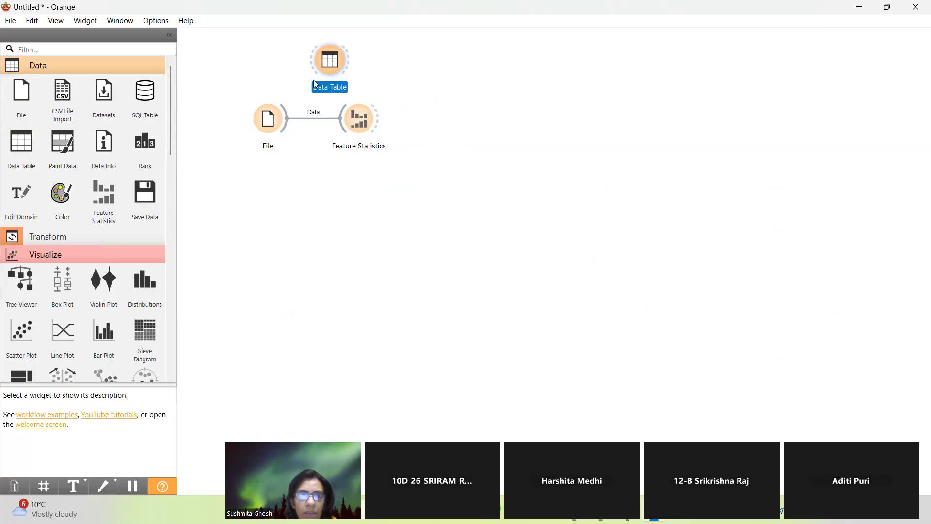
drag(289, 118, 313, 63)
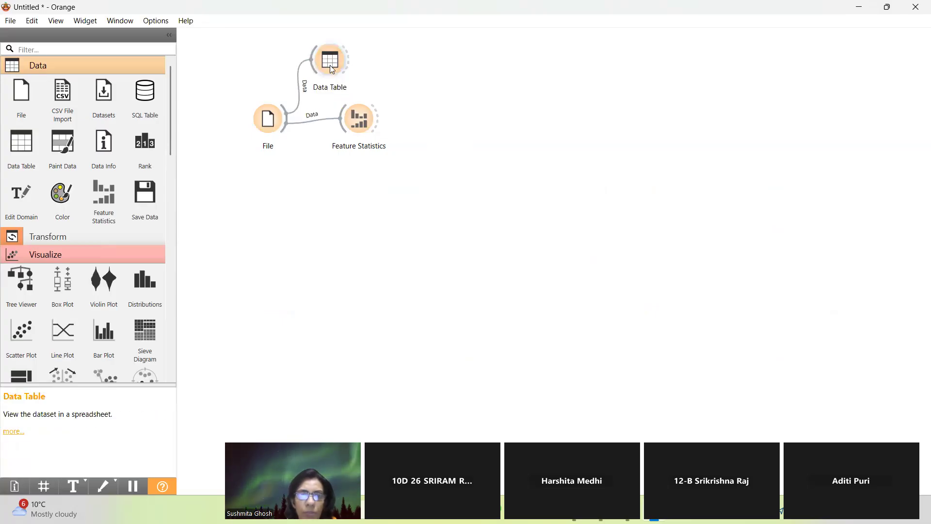
- Turn on visualization of numeric values in the Data Table and look through the rows of the iris classes
double_click(331, 66)
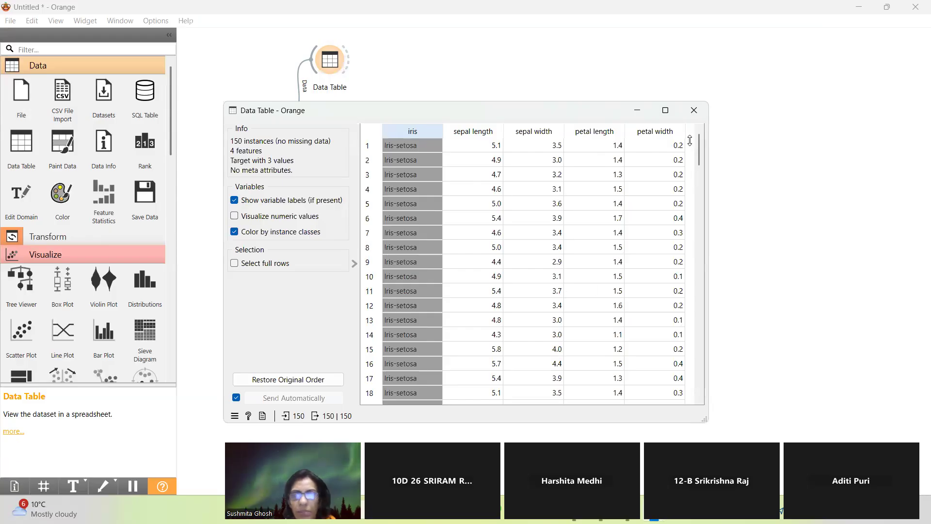
drag(700, 148, 704, 383)
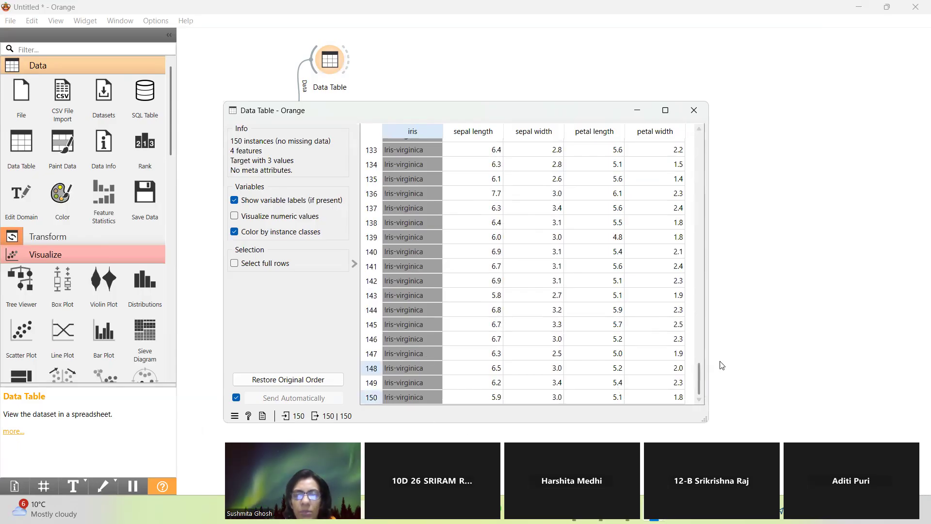
click(262, 222)
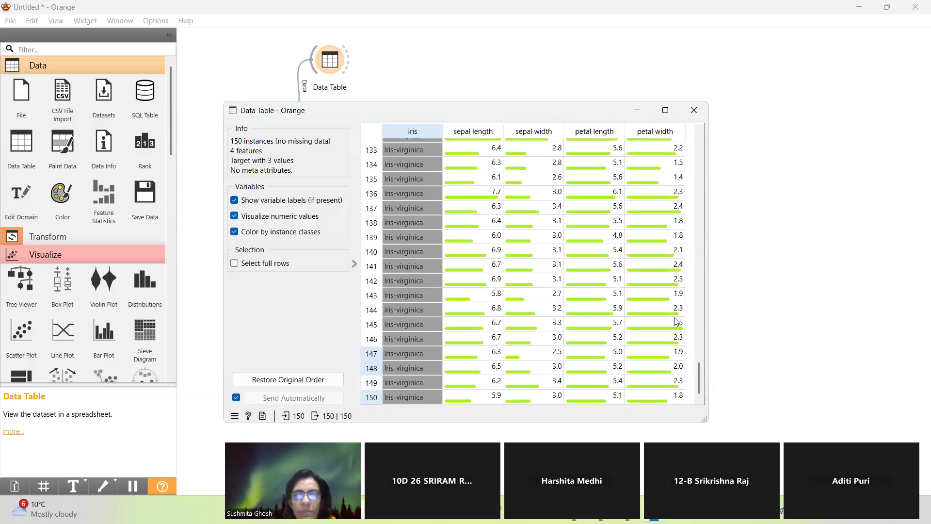
drag(700, 372, 694, 218)
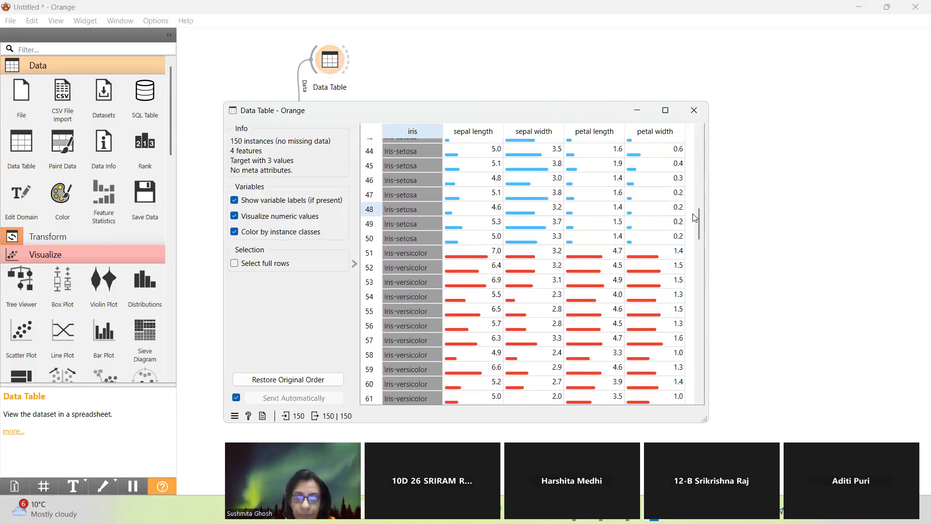
drag(700, 220, 726, 321)
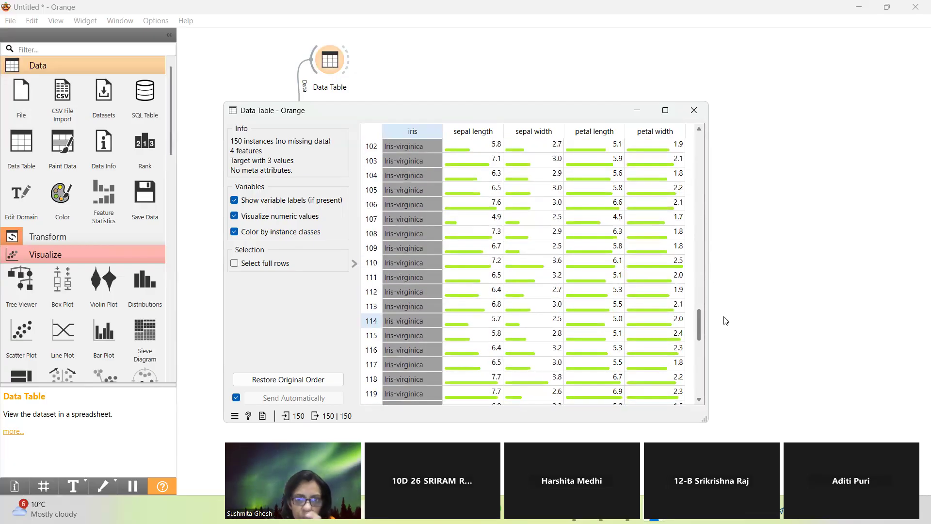
scroll(724, 348, down, 3)
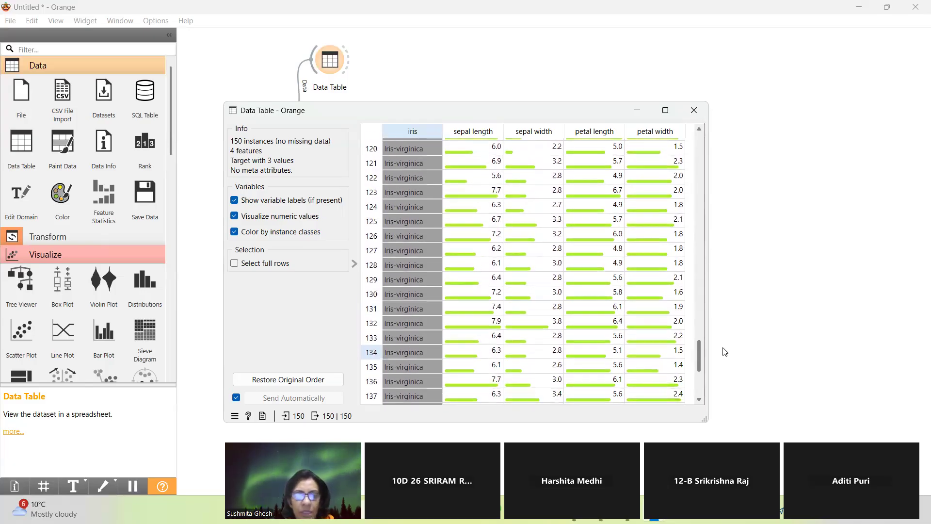
click(695, 111)
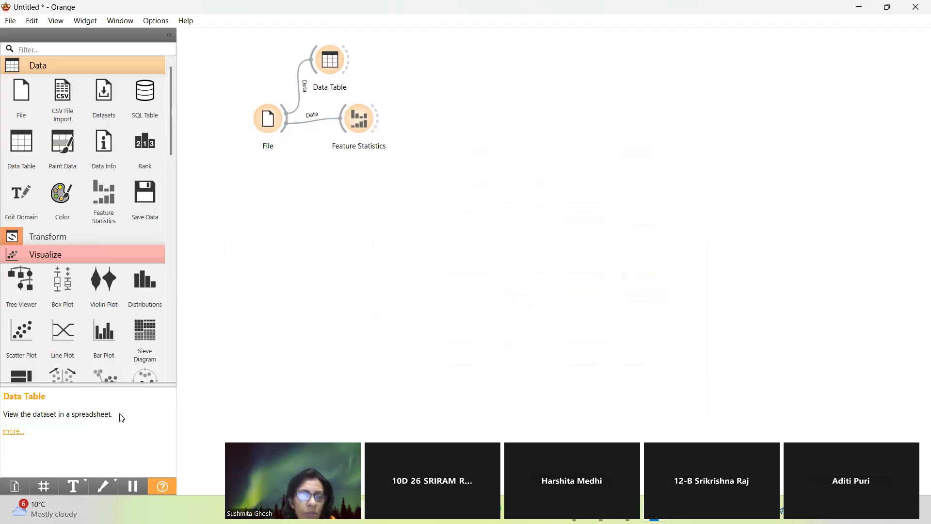
- Add a Scatter Plot widget linked to the File widget and view the plot of sepal length against sepal width
drag(172, 138, 171, 156)
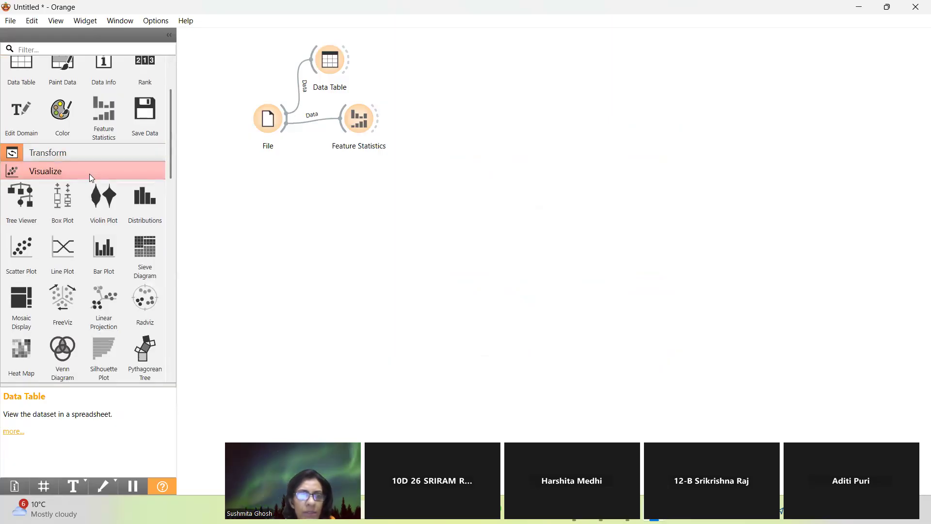
click(26, 257)
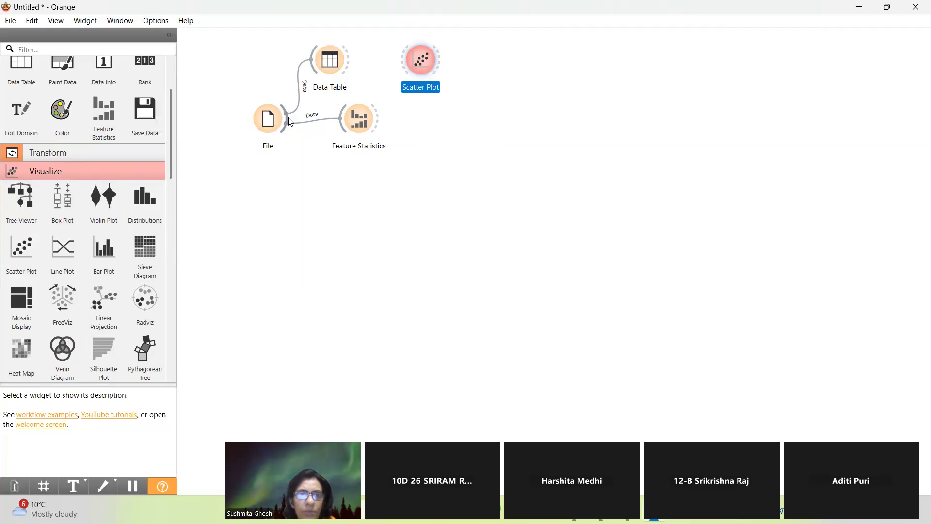
drag(285, 119, 404, 62)
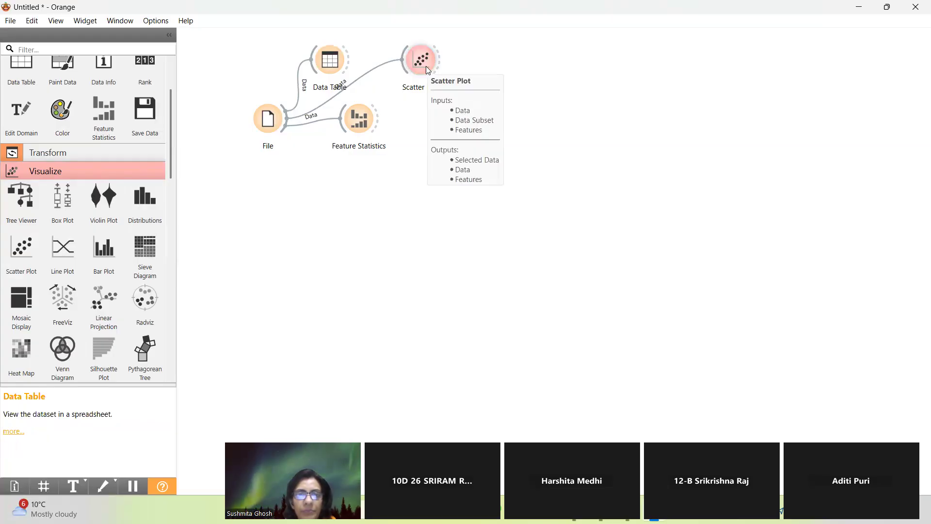
double_click(425, 66)
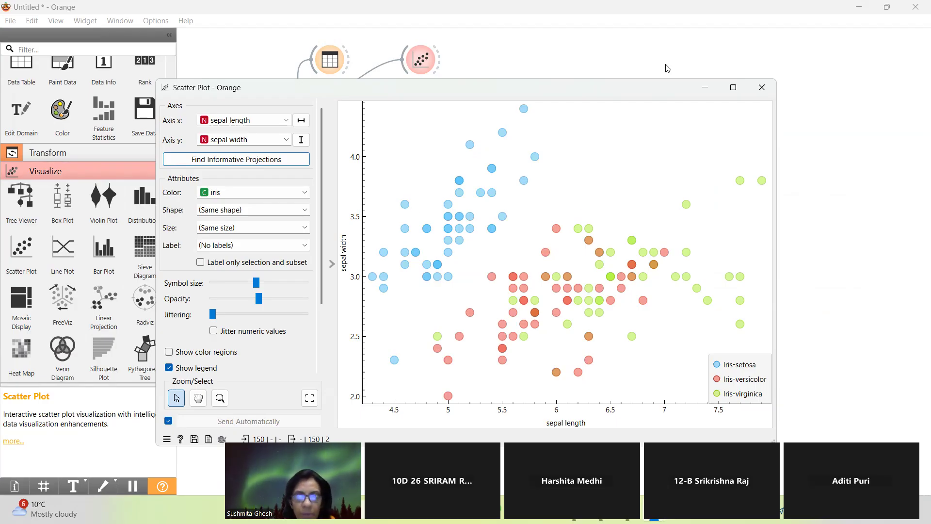
click(760, 95)
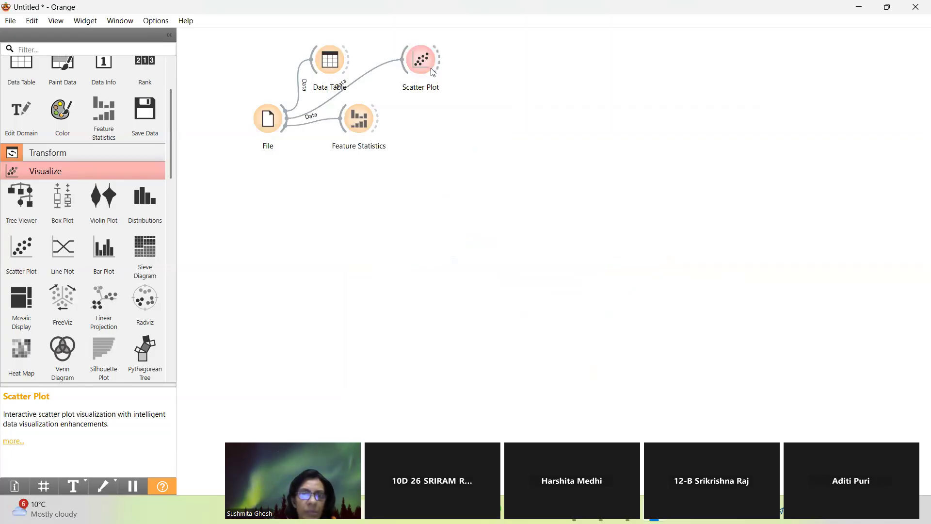
mouse_move(428, 71)
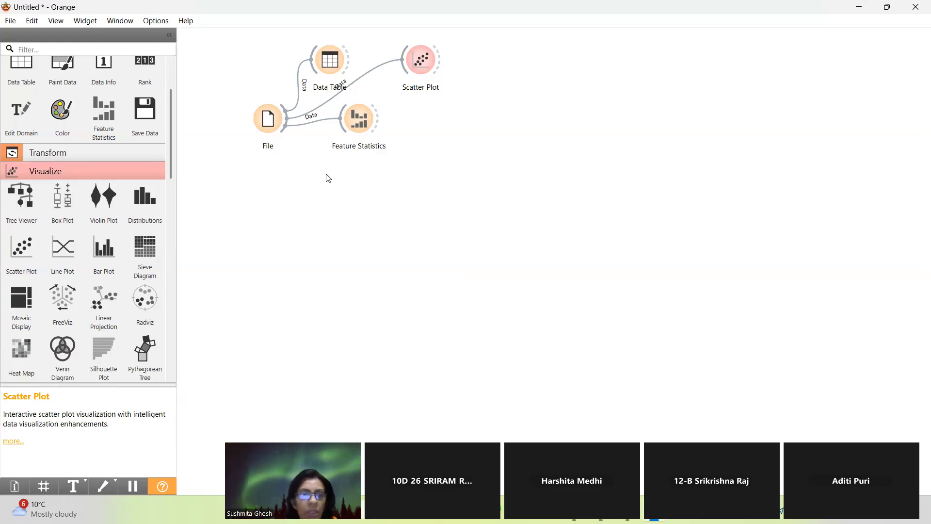
- Add a single Impute widget, place it below Feature Statistics and connect the File widget to it
click(86, 155)
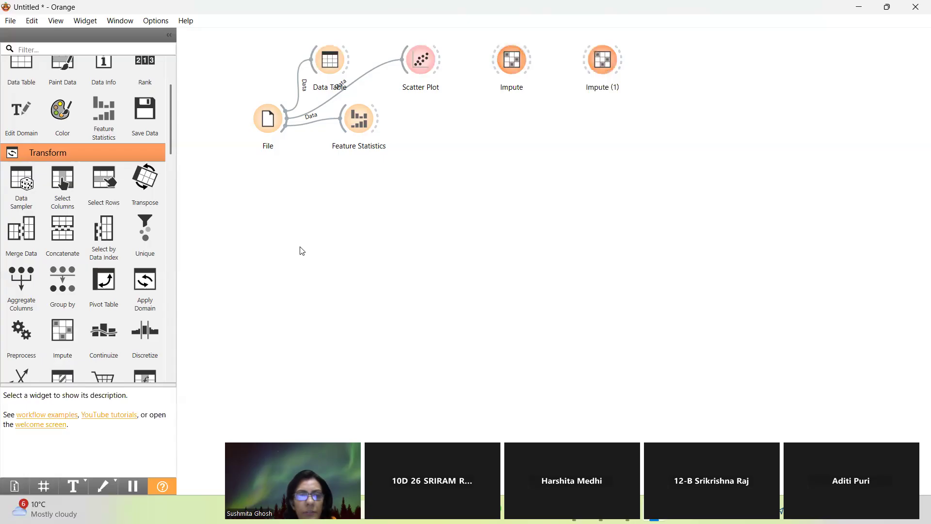
click(602, 70)
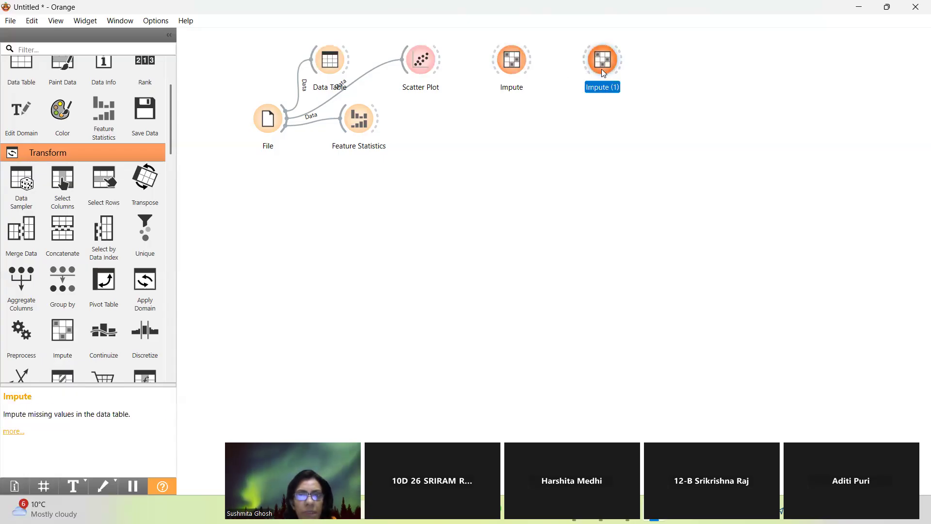
key(Delete)
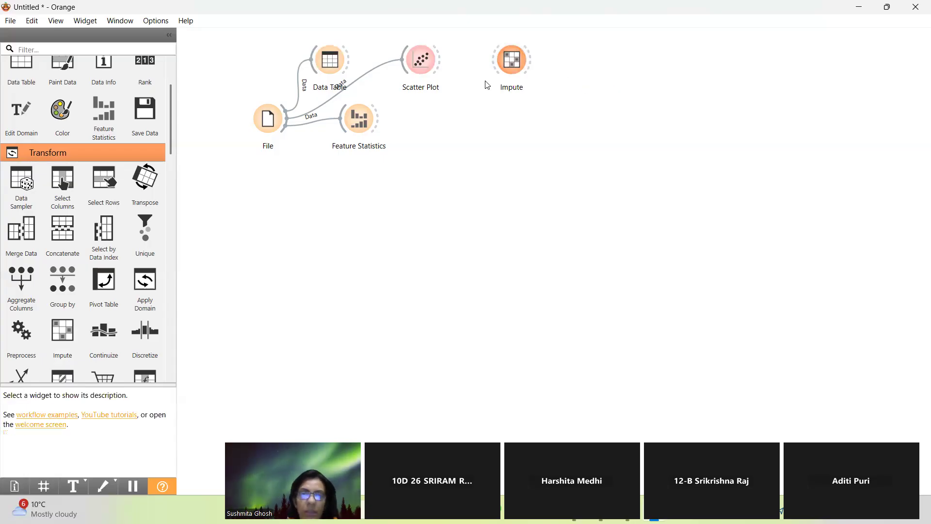
drag(516, 64, 385, 181)
drag(285, 130, 362, 198)
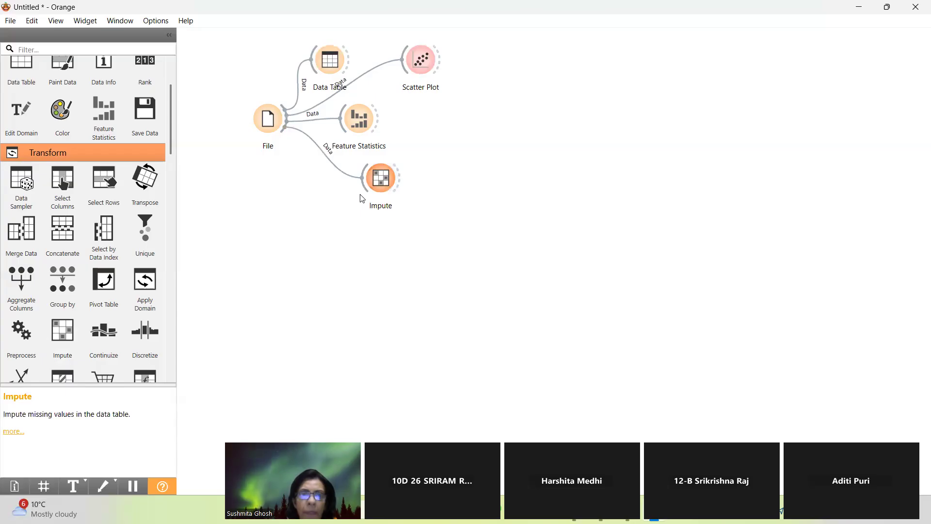
- Try the Don't impute and Average/Most frequent methods in Impute, and set the default method to Remove instances with unknown values
double_click(384, 181)
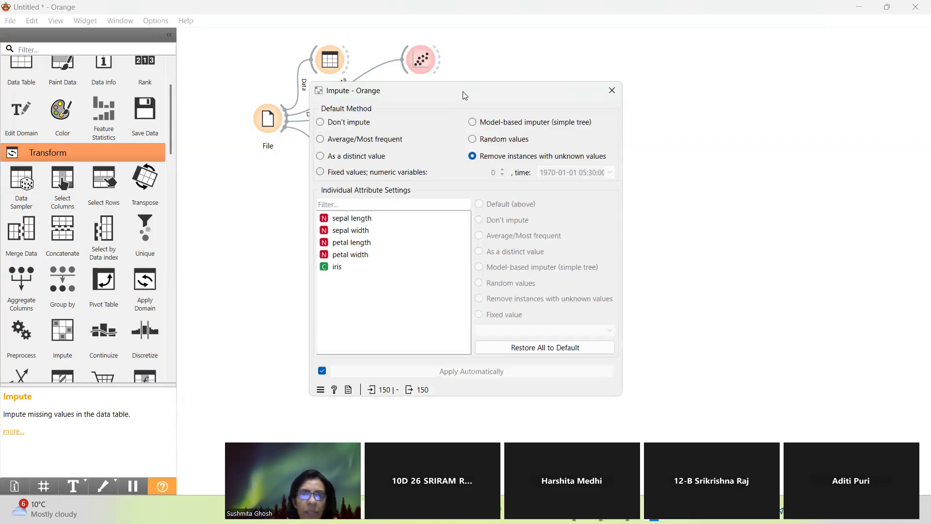
drag(464, 89, 624, 93)
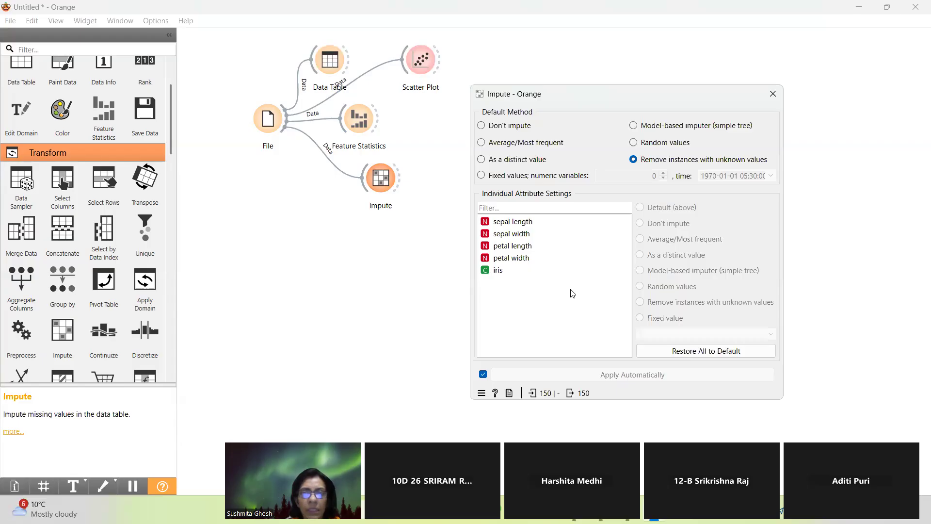
click(525, 126)
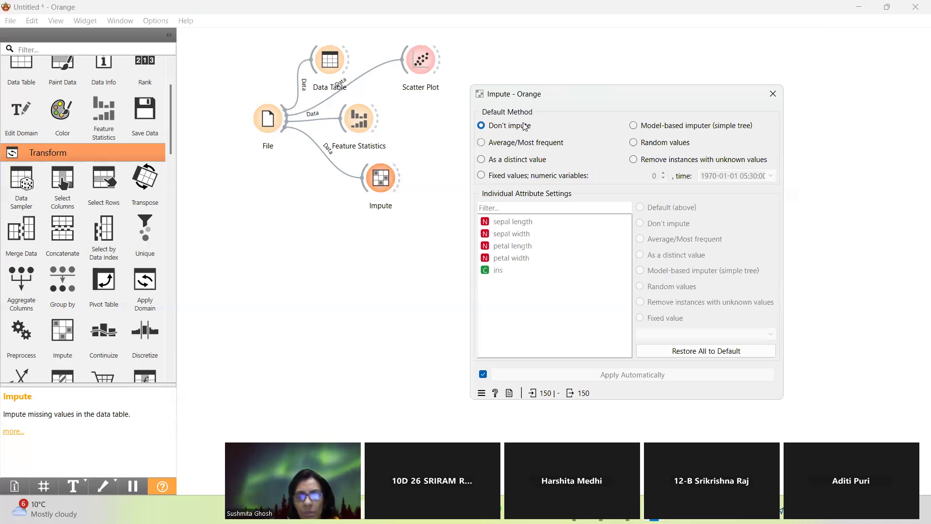
click(504, 145)
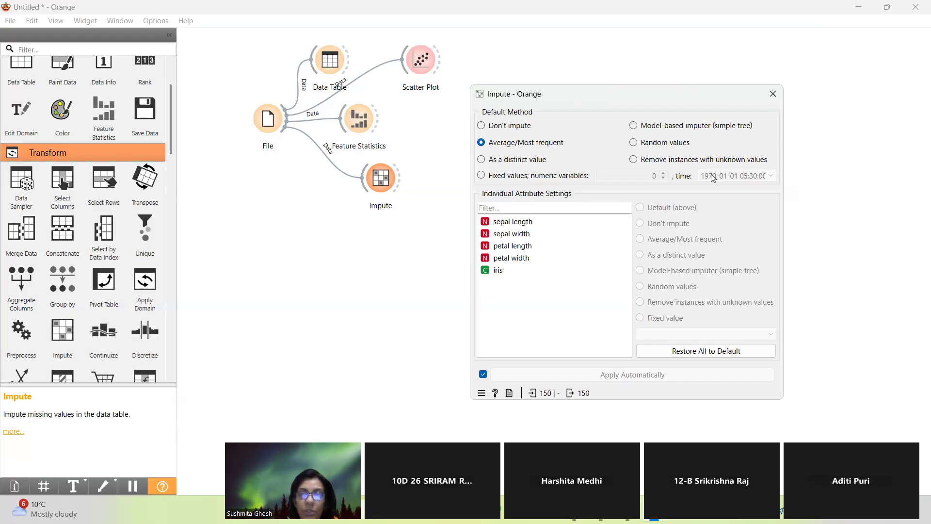
click(656, 161)
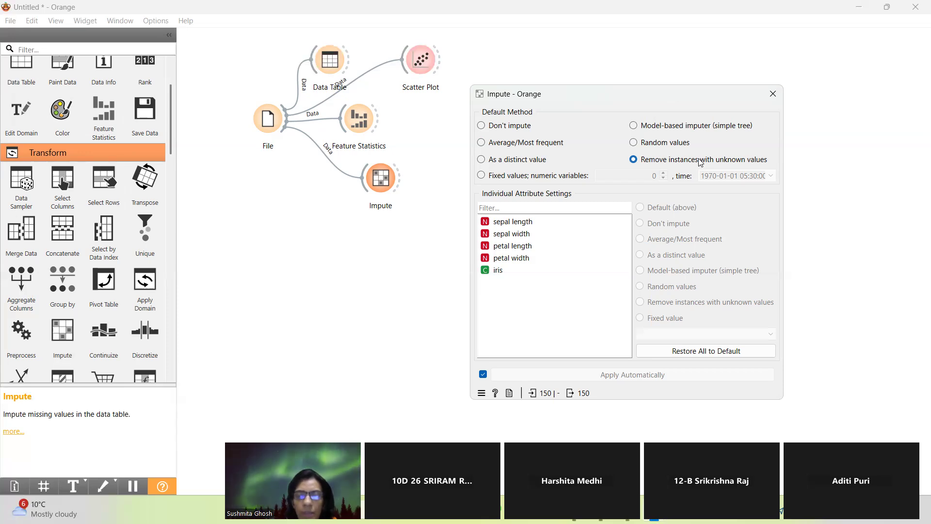
click(773, 94)
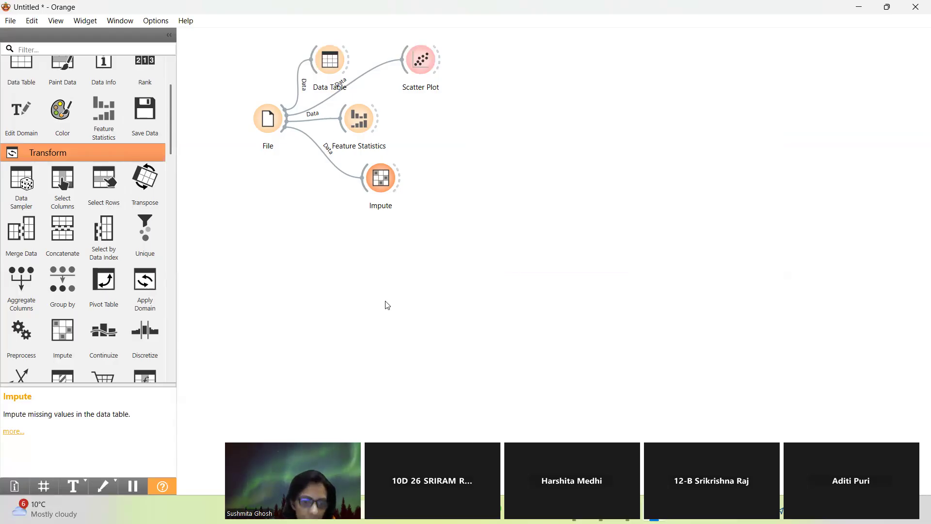
- Add a Select Columns widget linked to the Impute widget and review its assignment of features and target
click(63, 187)
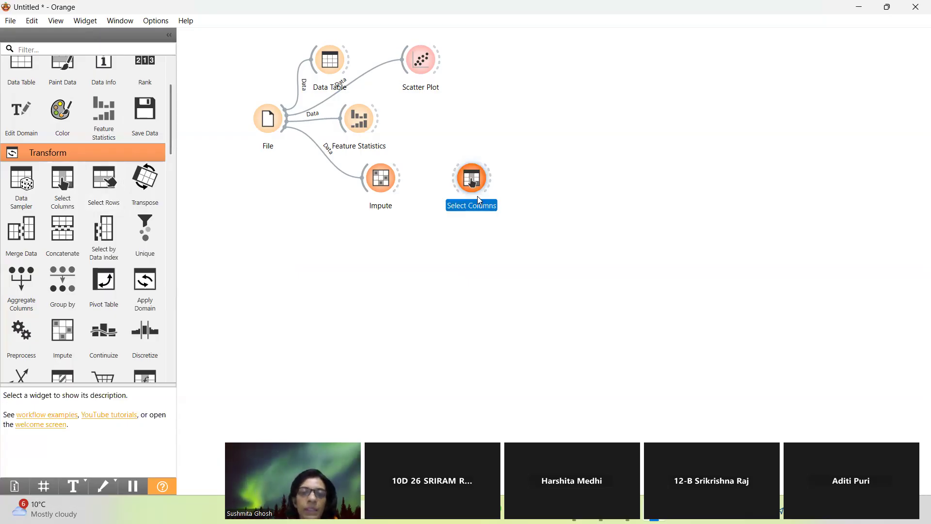
drag(402, 178, 471, 179)
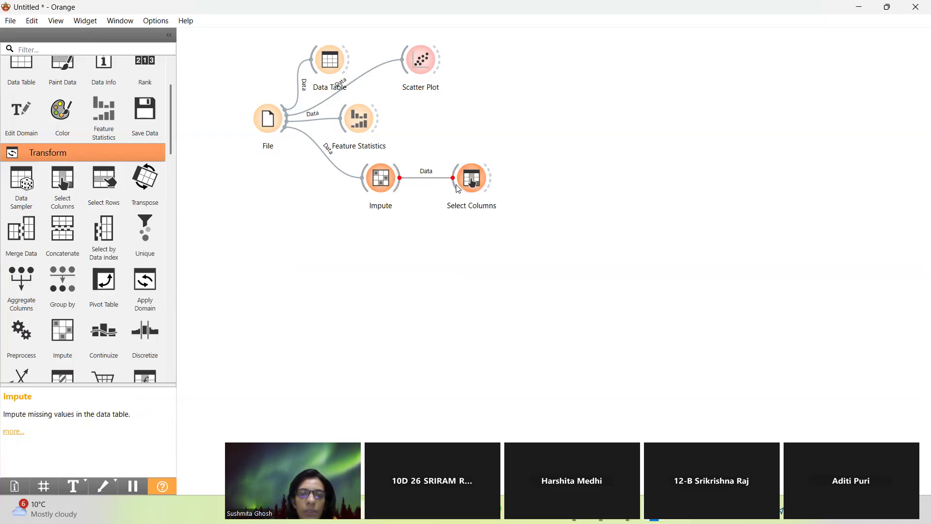
double_click(473, 179)
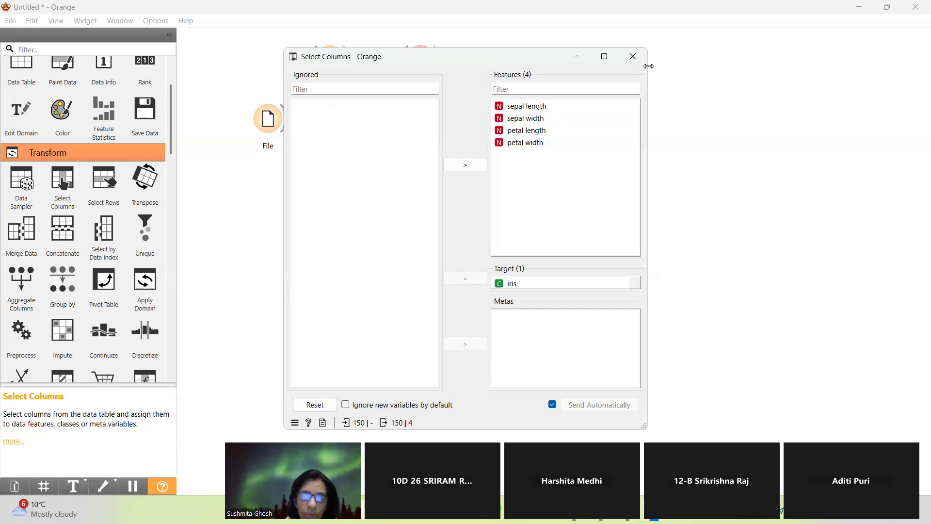
click(633, 59)
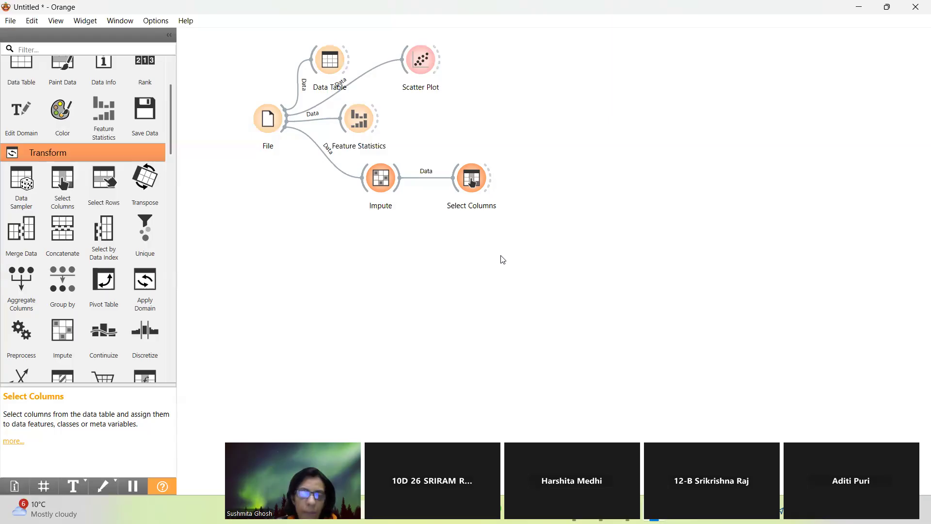
- Add Tree, Random Forest and Logistic Regression model widgets to the workflow
click(138, 154)
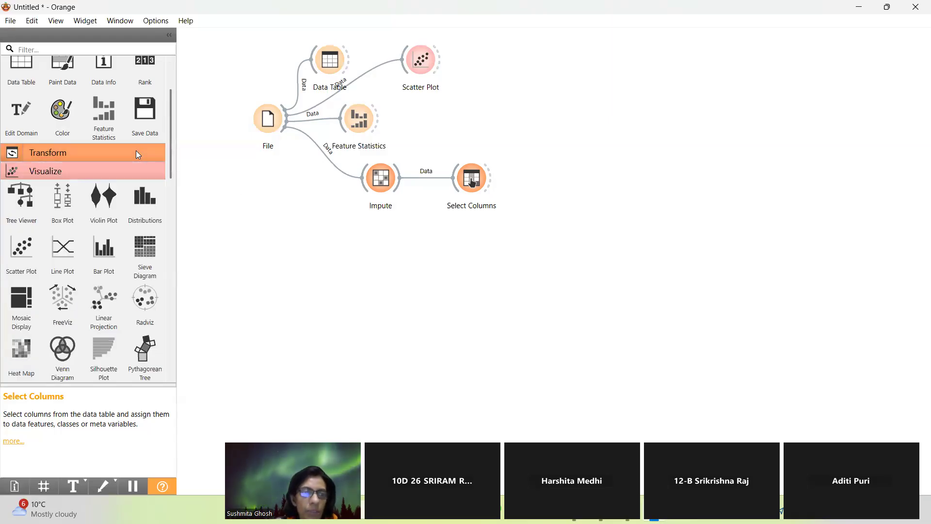
click(121, 169)
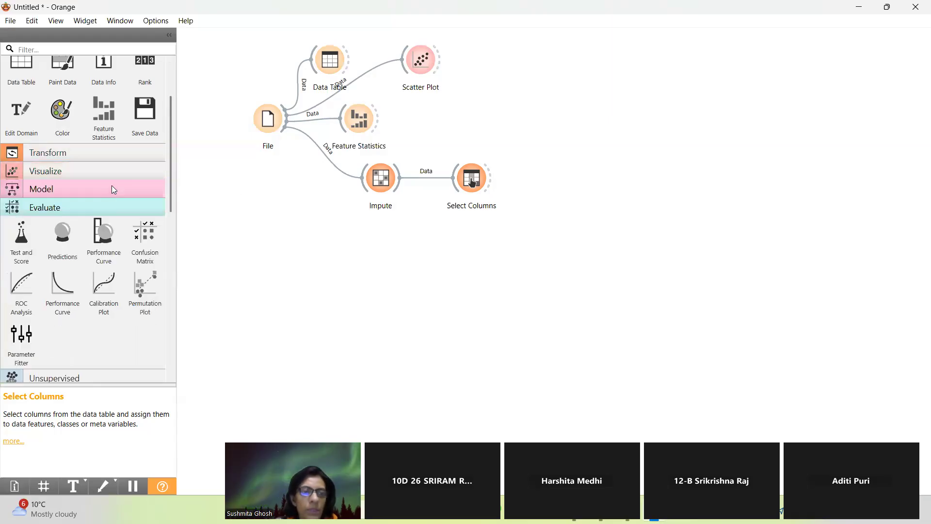
click(109, 189)
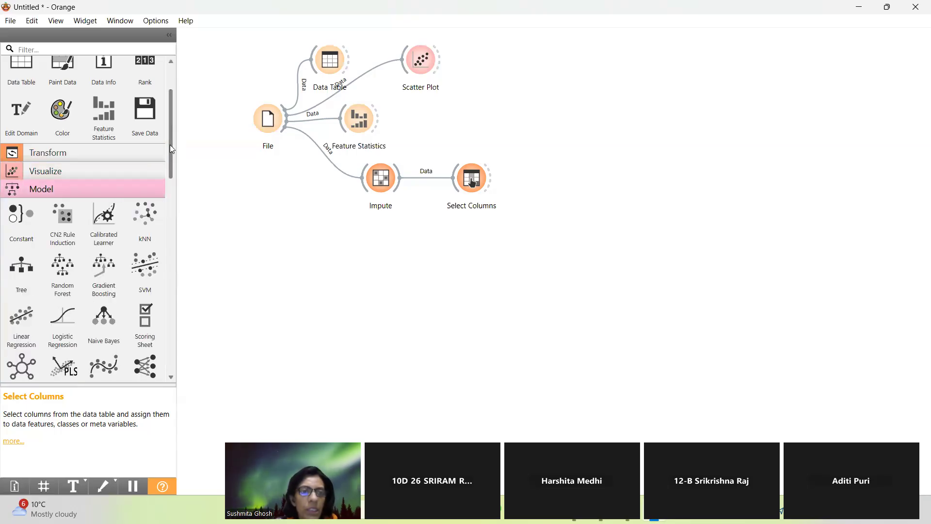
drag(172, 150, 176, 177)
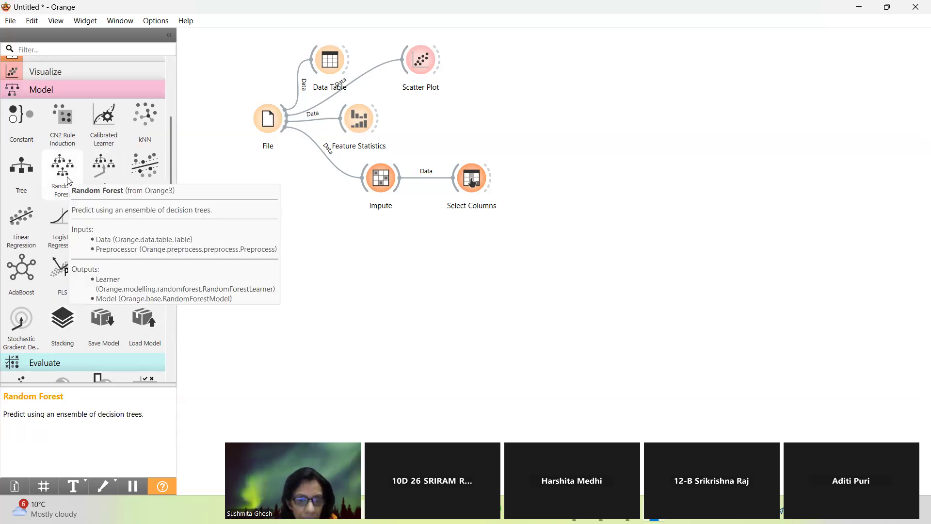
click(21, 181)
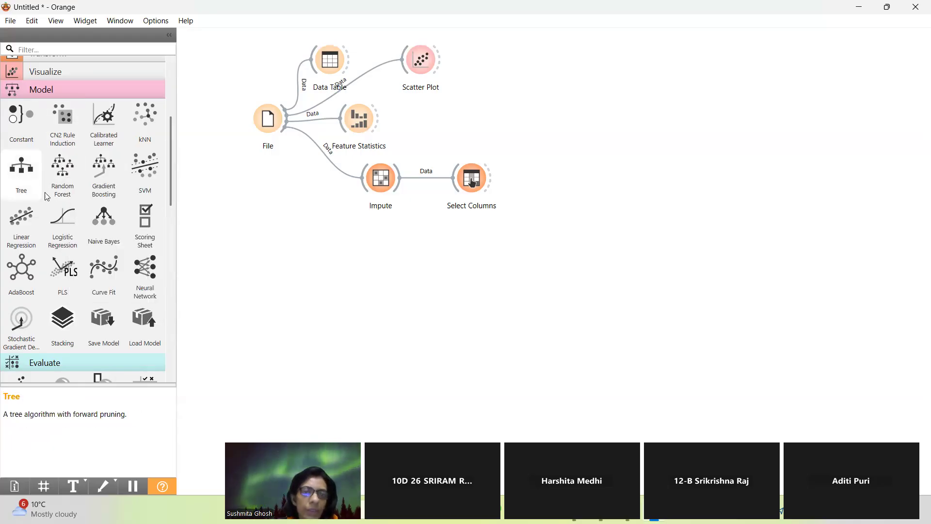
click(72, 188)
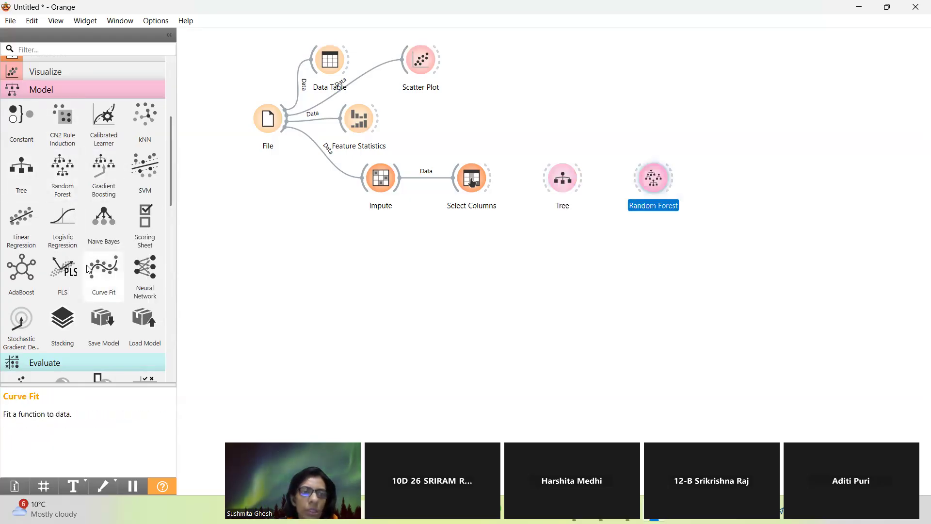
click(72, 238)
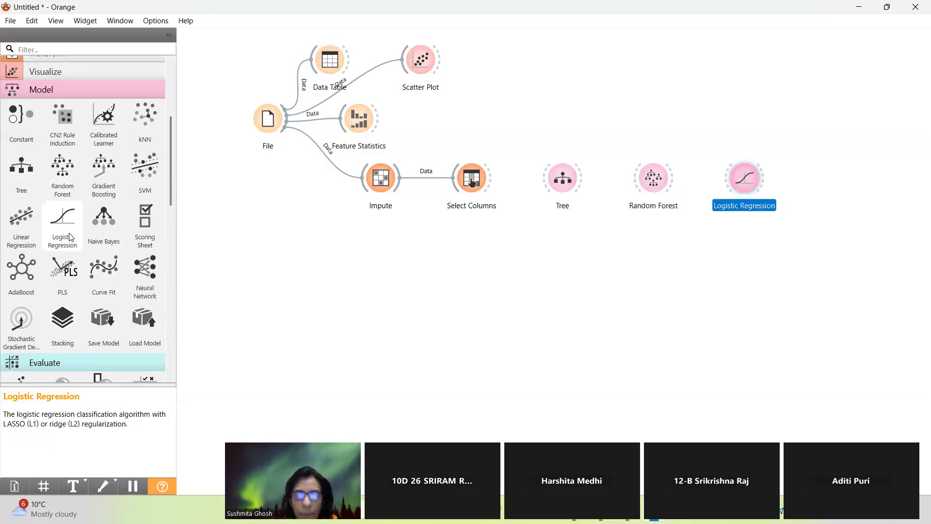
- Arrange the Tree, Random Forest and Logistic Regression widgets below the Select Columns widget
drag(560, 190, 465, 255)
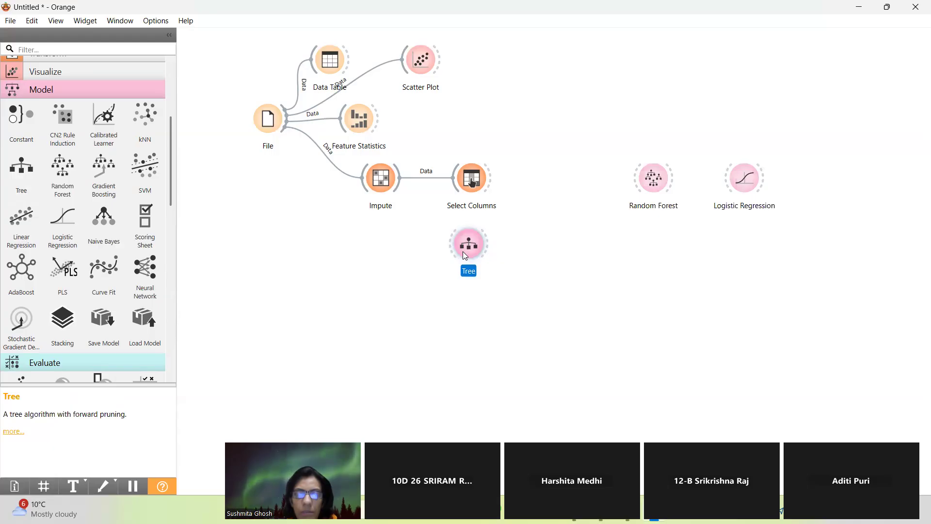
drag(662, 186, 495, 303)
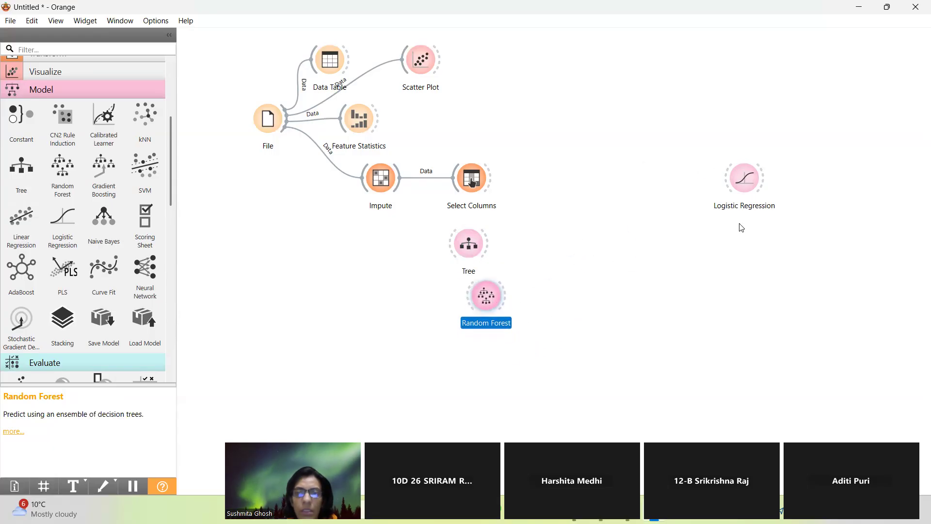
click(748, 175)
drag(747, 178, 433, 323)
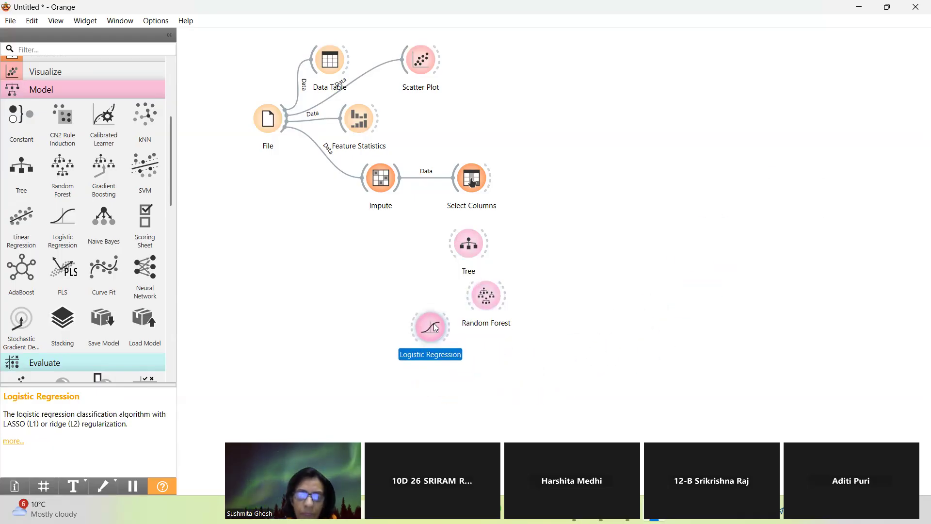
click(721, 175)
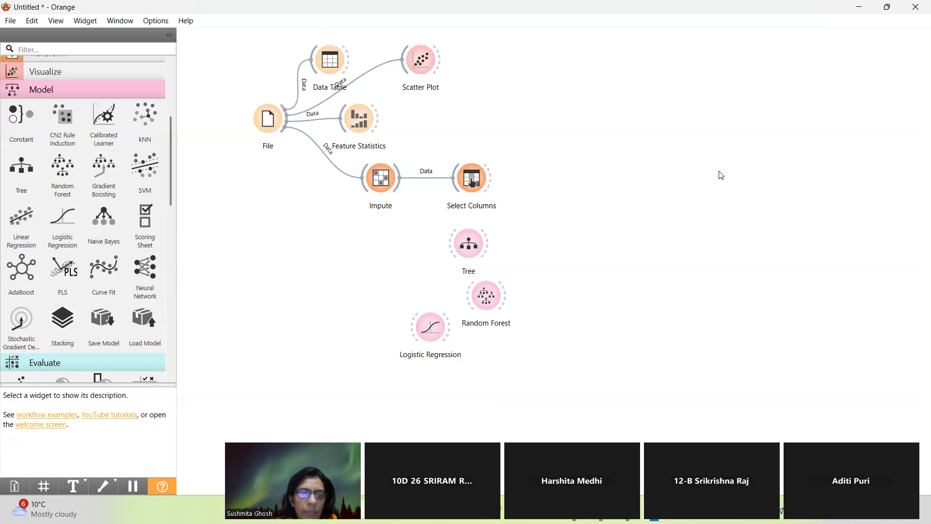
- Add a Test and Score widget and place it to the right of Select Columns
click(113, 88)
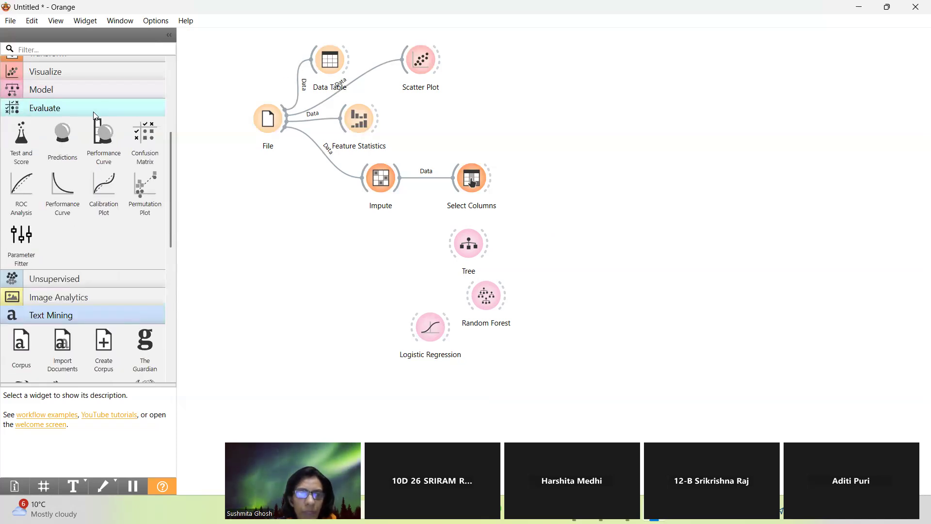
click(22, 149)
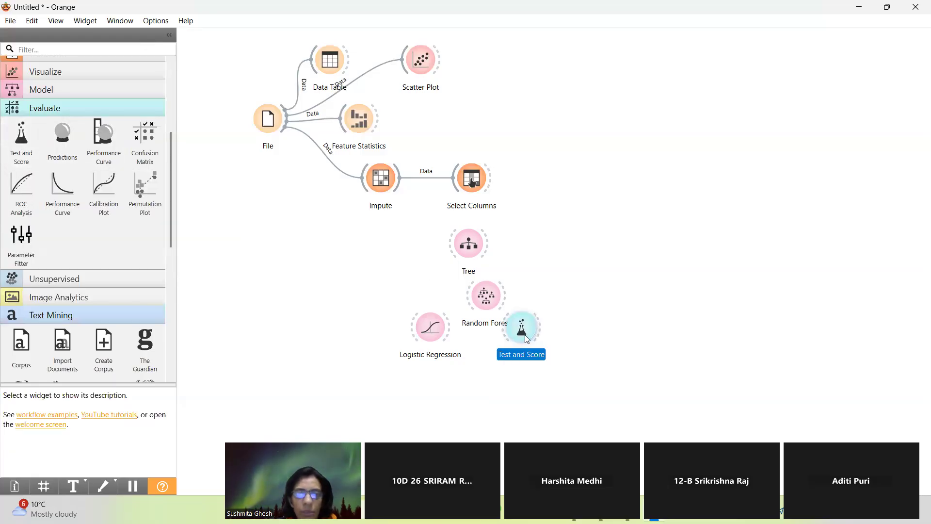
drag(527, 339, 618, 189)
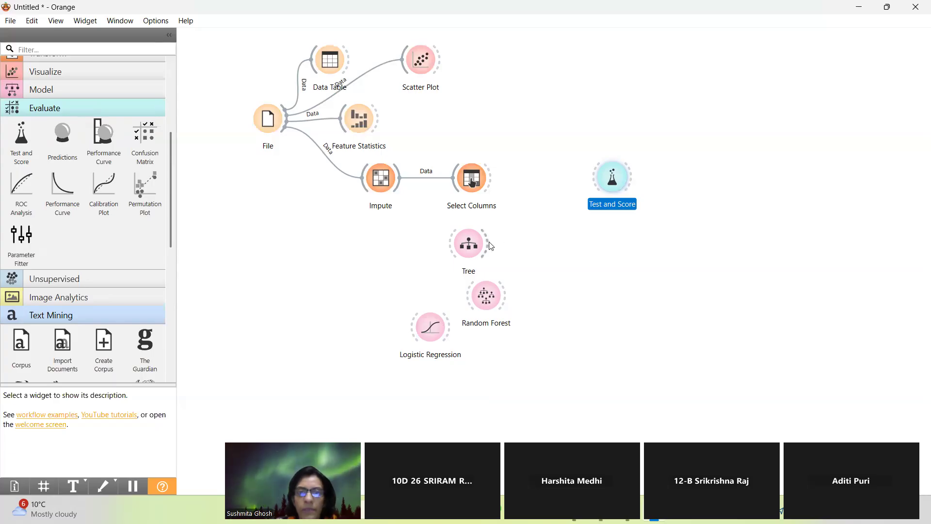
- Connect Tree, Random Forest, Logistic Regression and Select Columns to Test and Score, with Logistic Regression placed below Random Forest
drag(492, 246, 592, 176)
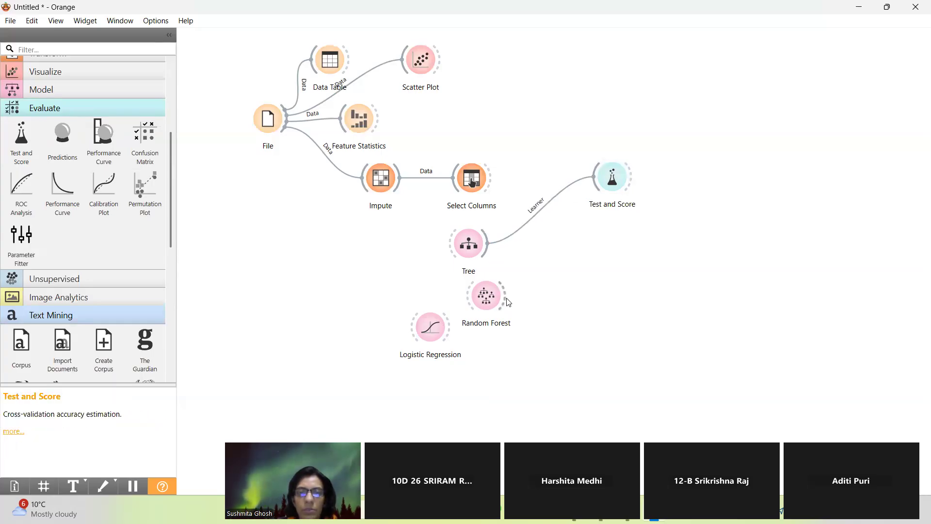
drag(509, 302, 593, 186)
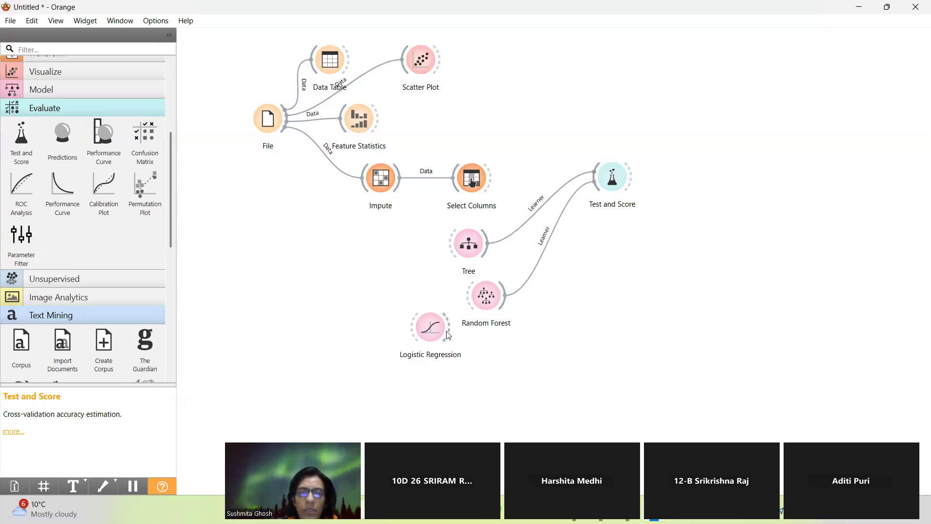
drag(449, 335, 599, 195)
click(434, 331)
drag(434, 331, 517, 361)
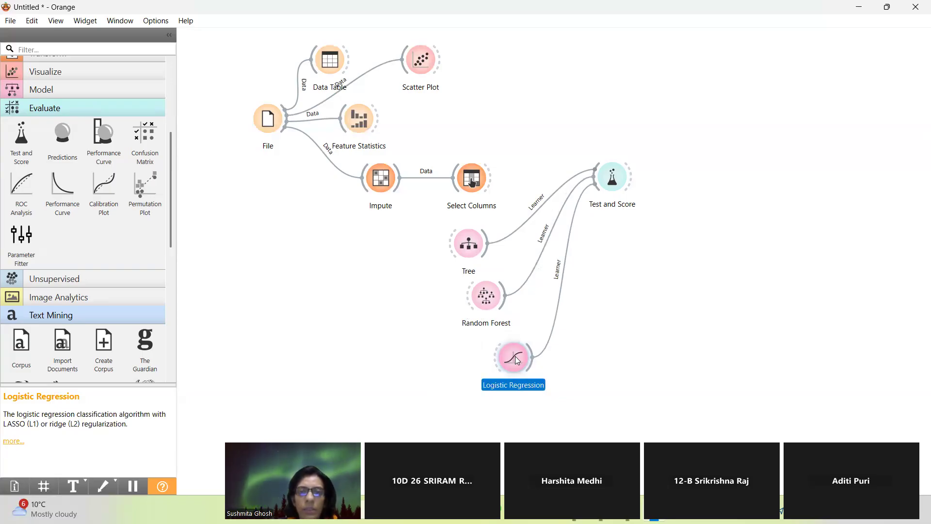
drag(490, 177, 594, 165)
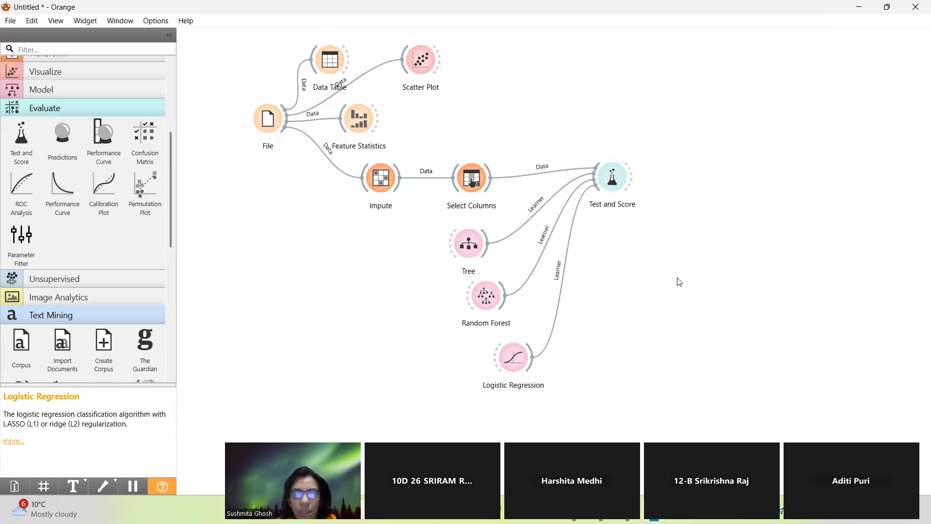
- Open Test and Score and review the cross-validation settings and the evaluation results of the three models
double_click(615, 179)
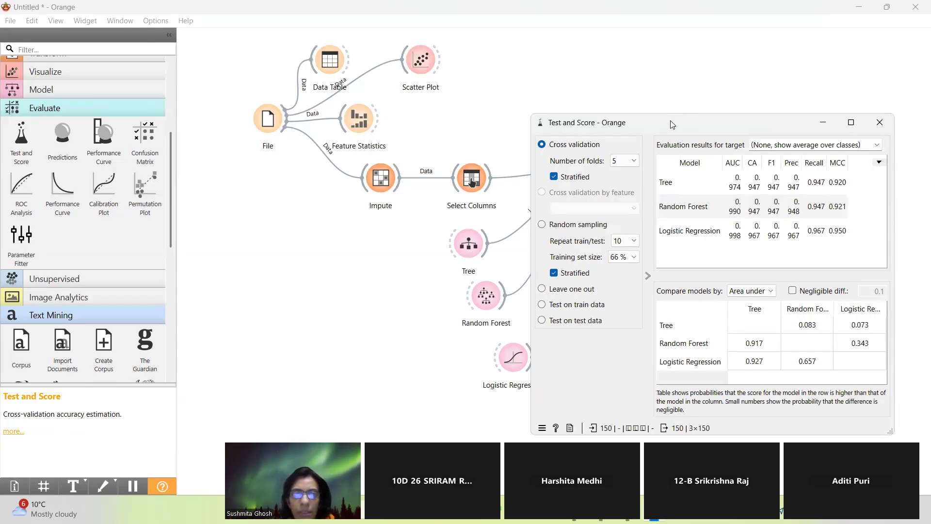
drag(672, 126, 366, 115)
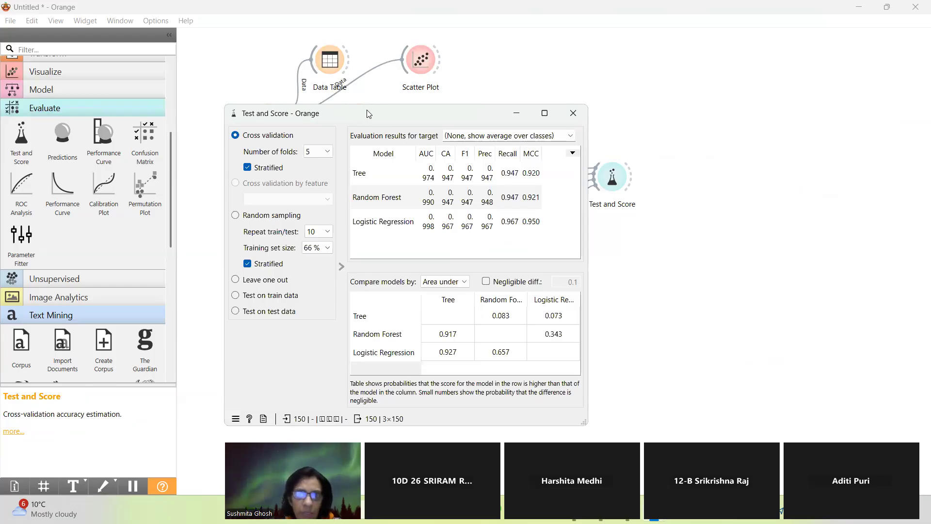
drag(368, 113, 684, 129)
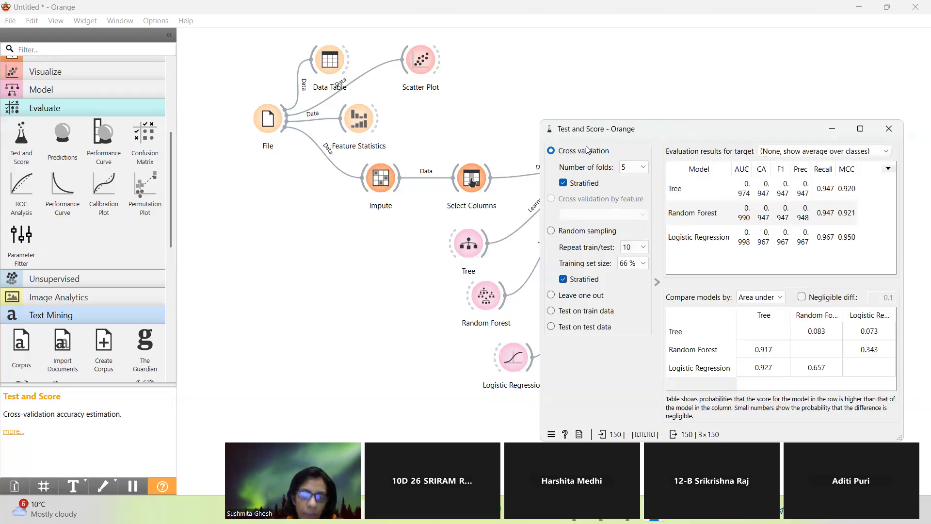
- Set the cross-validation in Test and Score to 5 folds, review the model scores and close the window
click(647, 169)
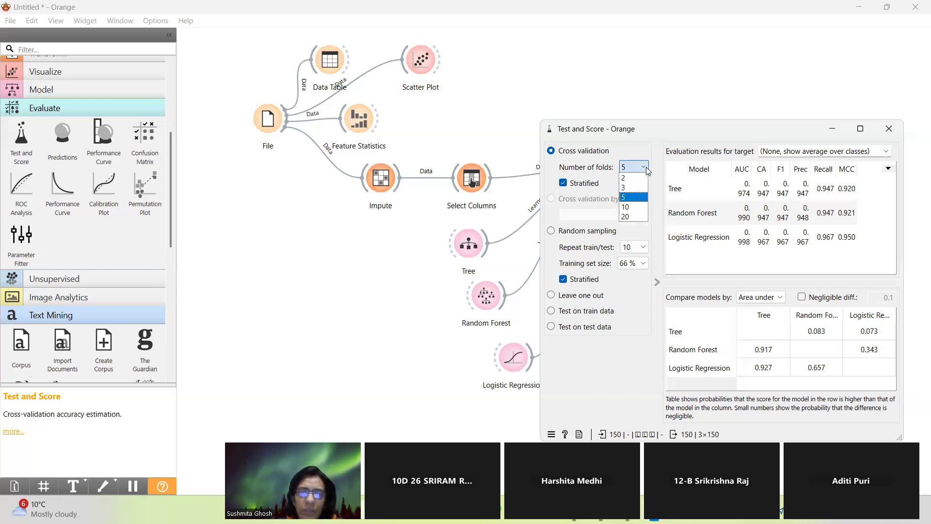
click(635, 198)
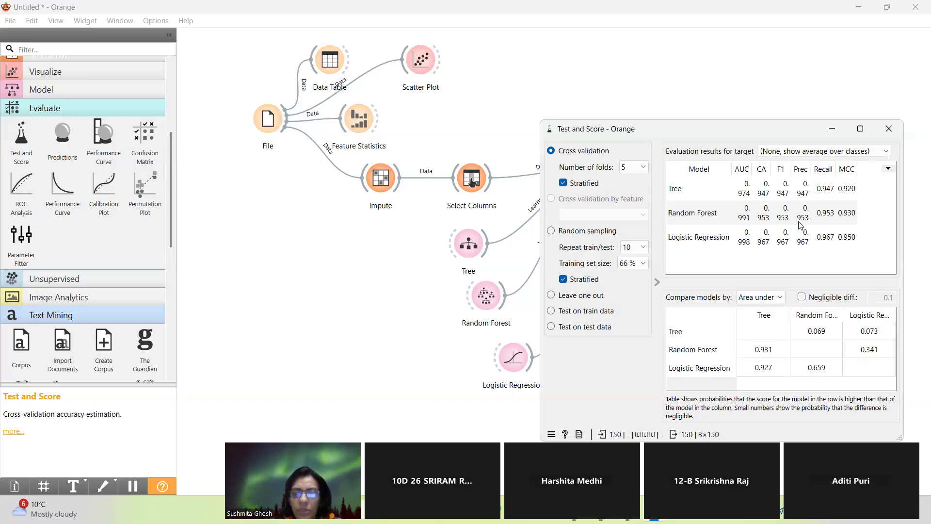
click(888, 129)
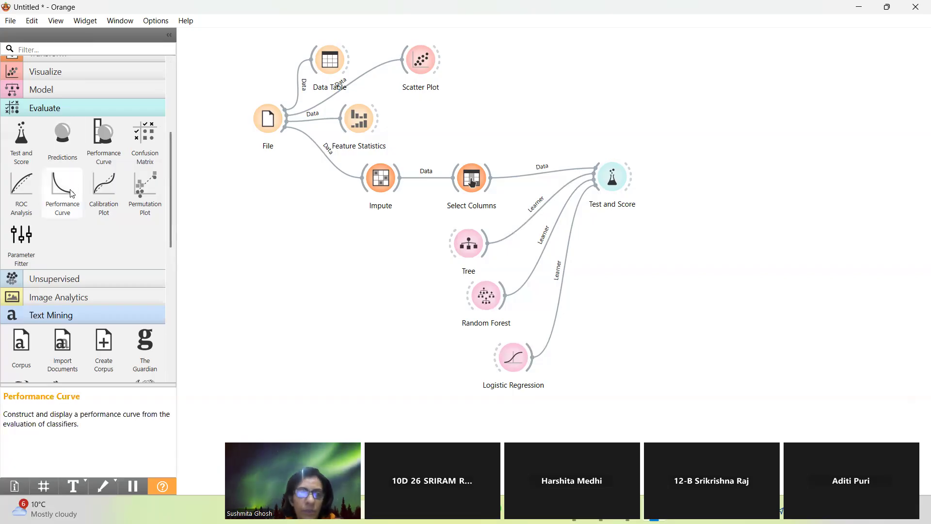
- Connect a new Confusion Matrix widget to the evaluation results of Test and Score and open it
click(151, 143)
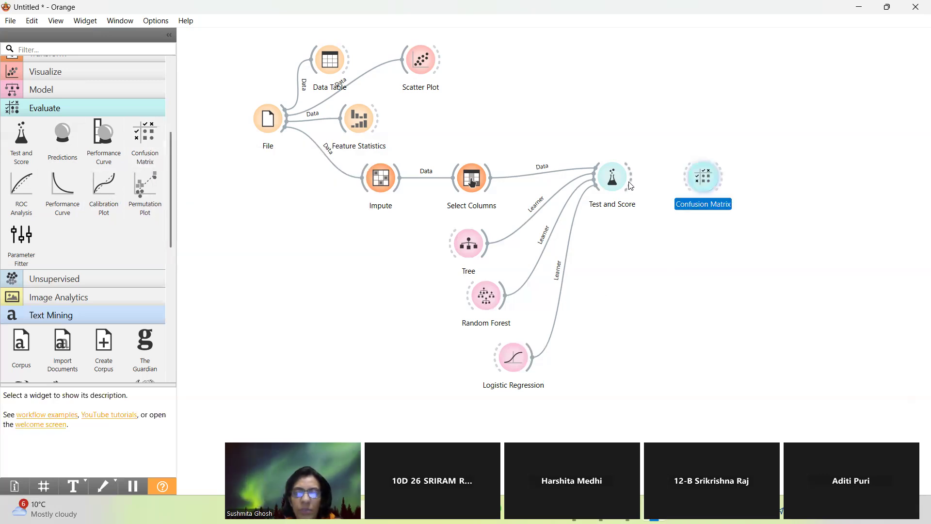
drag(634, 180, 685, 177)
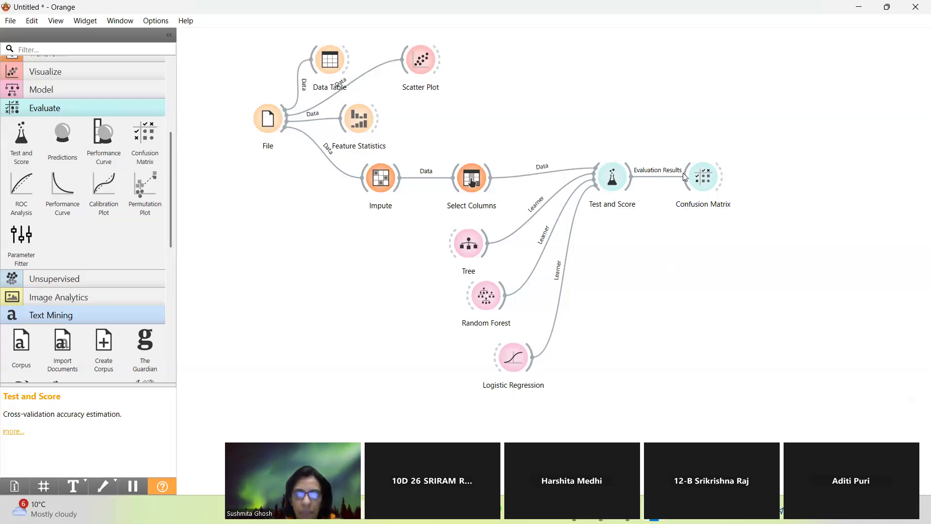
double_click(708, 179)
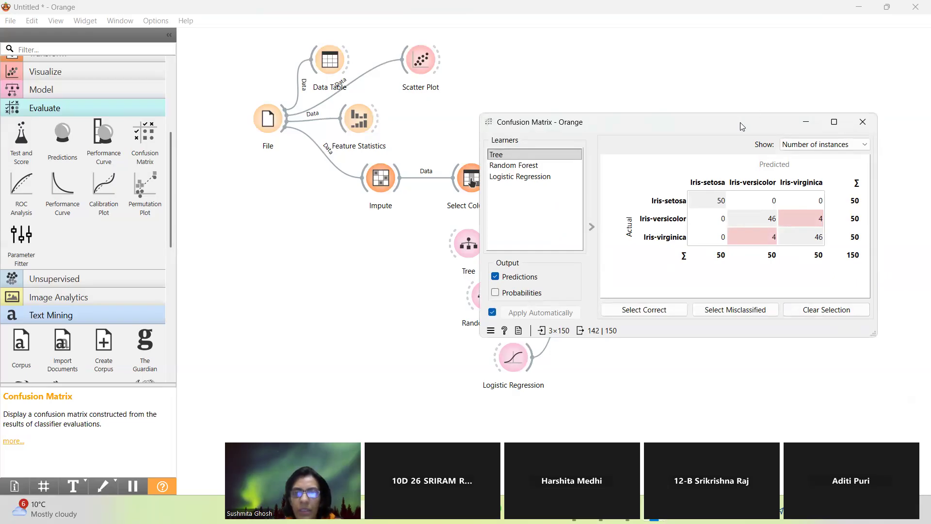
- Move the Confusion Matrix window clear of the workflow and examine the Tree model's actual versus predicted classes
drag(741, 126, 830, 236)
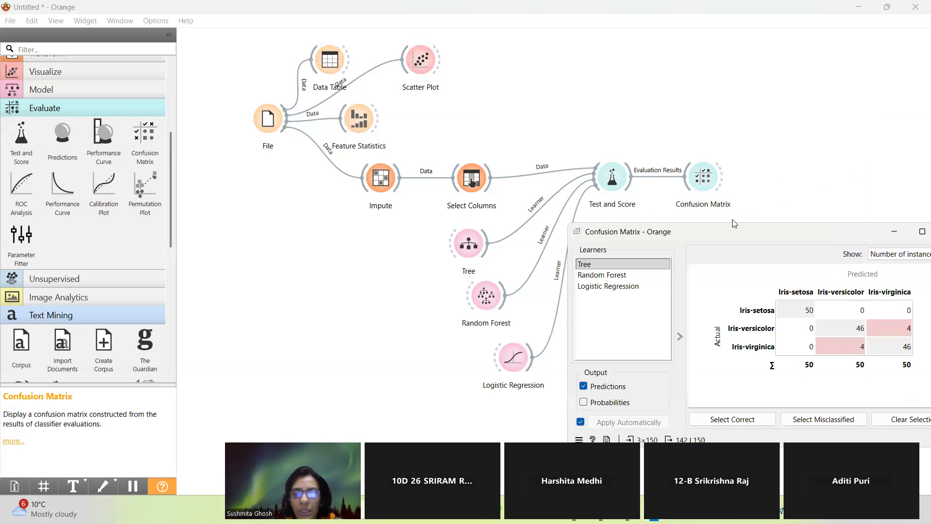
click(477, 92)
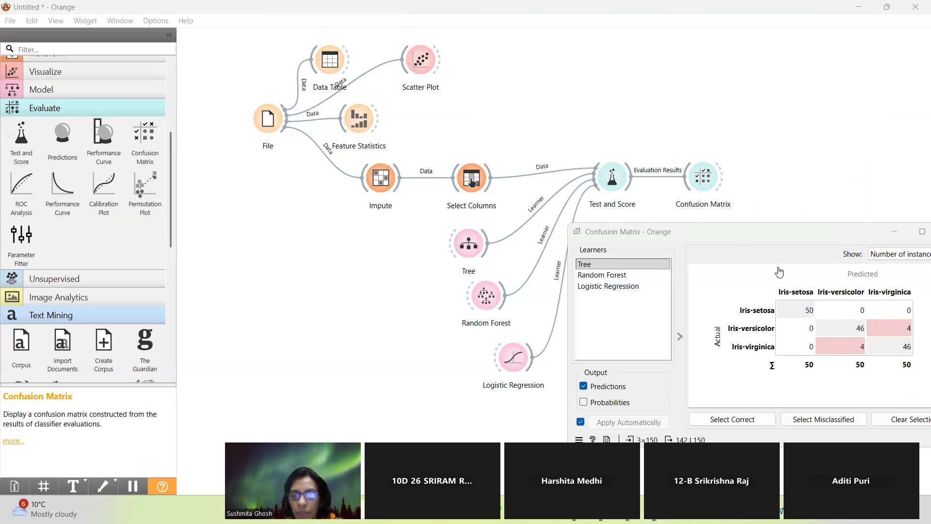
click(736, 233)
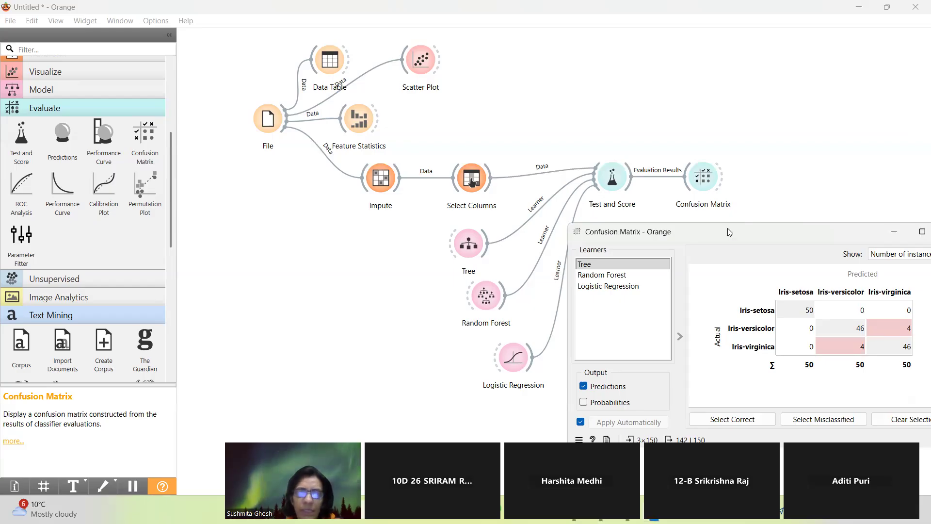
drag(729, 233, 390, 129)
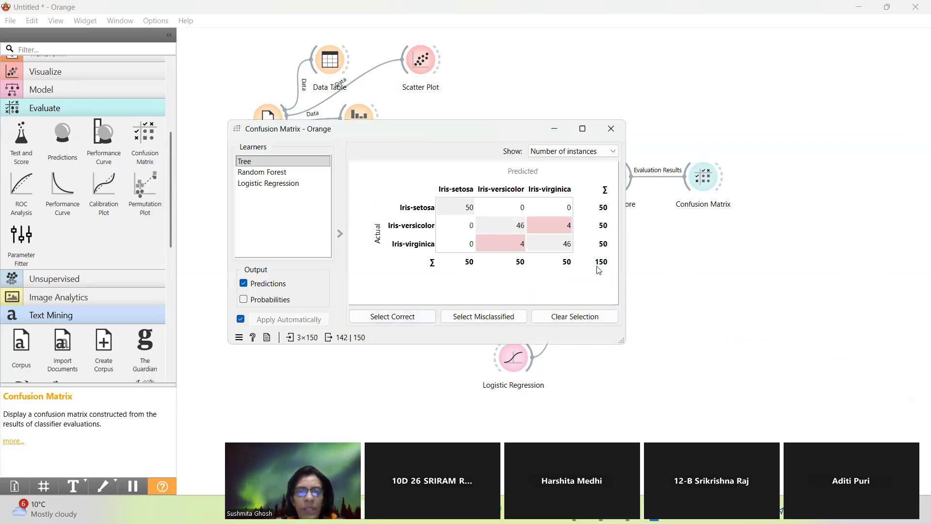
click(288, 161)
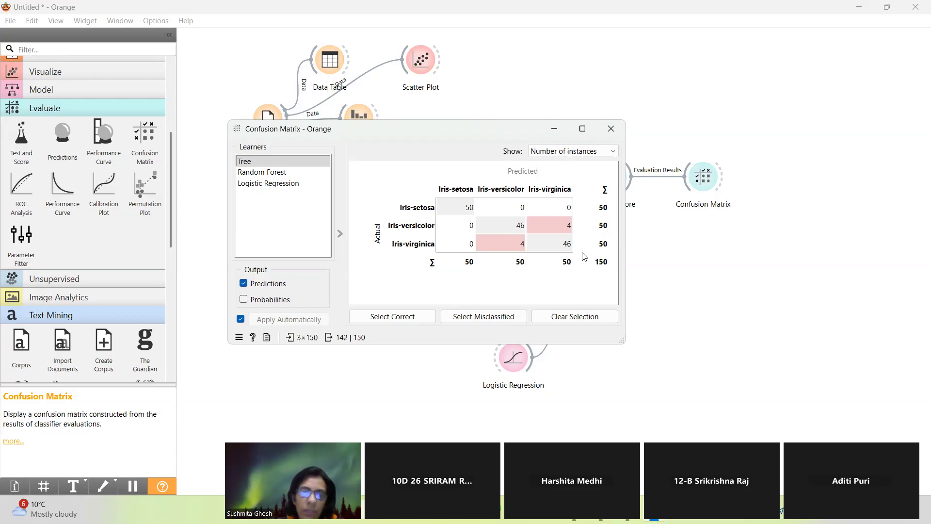
- Compare the confusion matrices of Random Forest, Logistic Regression and Tree, then return to the workflow canvas
click(278, 173)
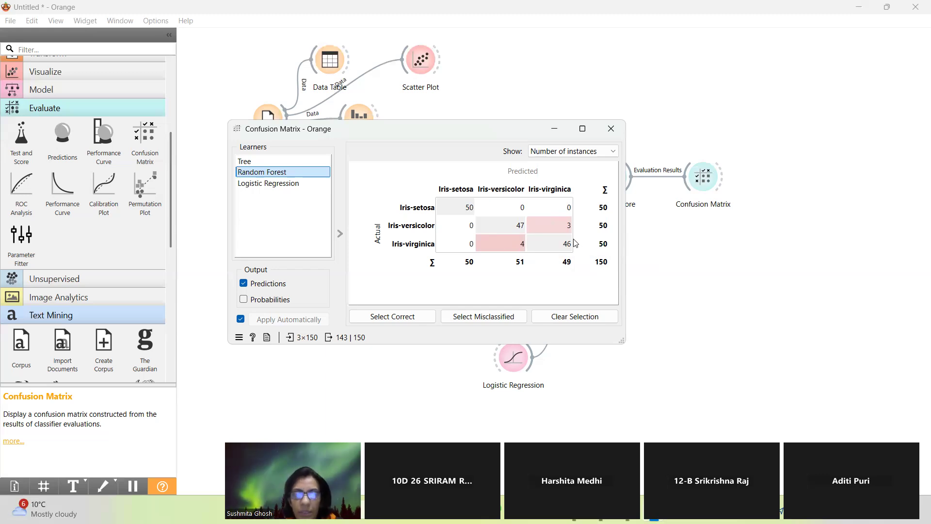
click(290, 183)
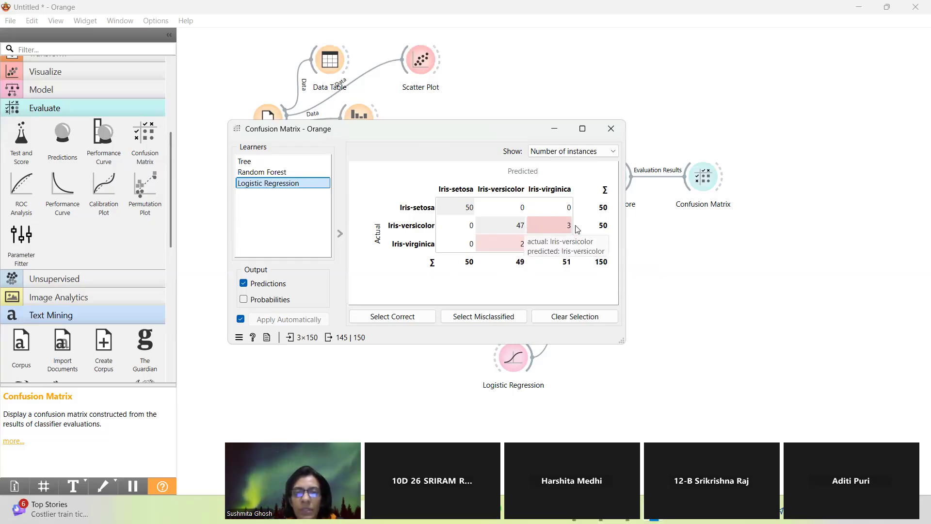
click(294, 174)
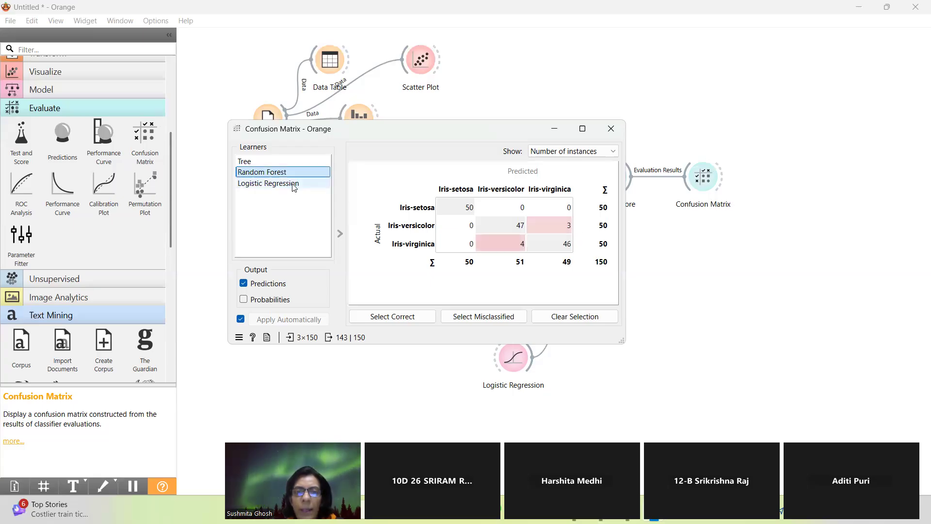
click(295, 184)
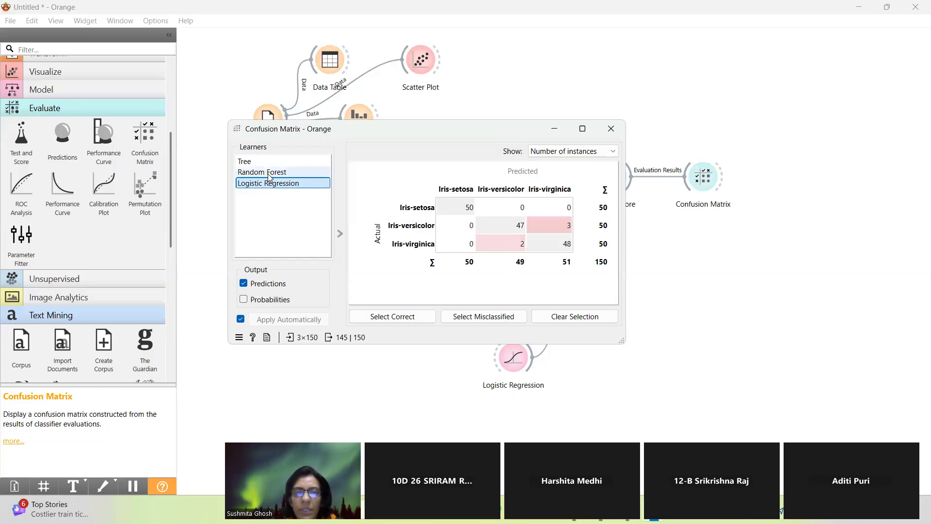
click(273, 160)
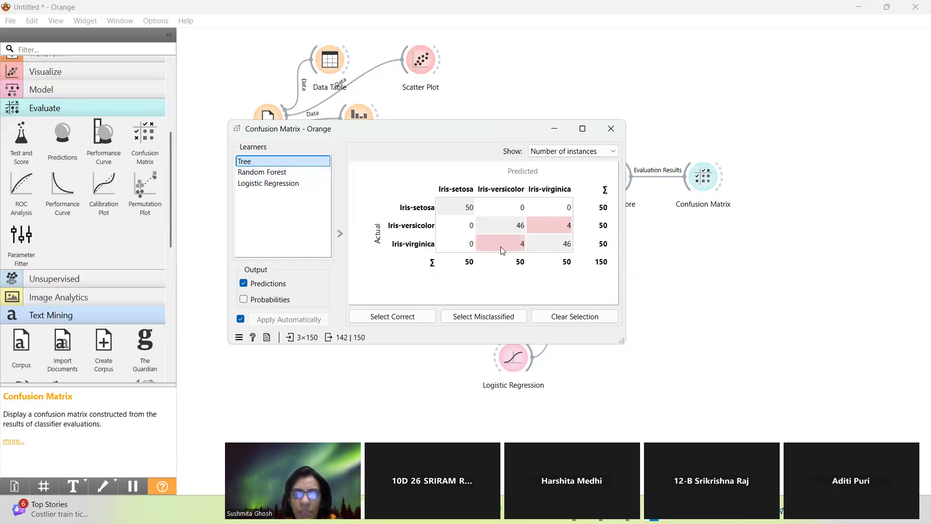
click(285, 173)
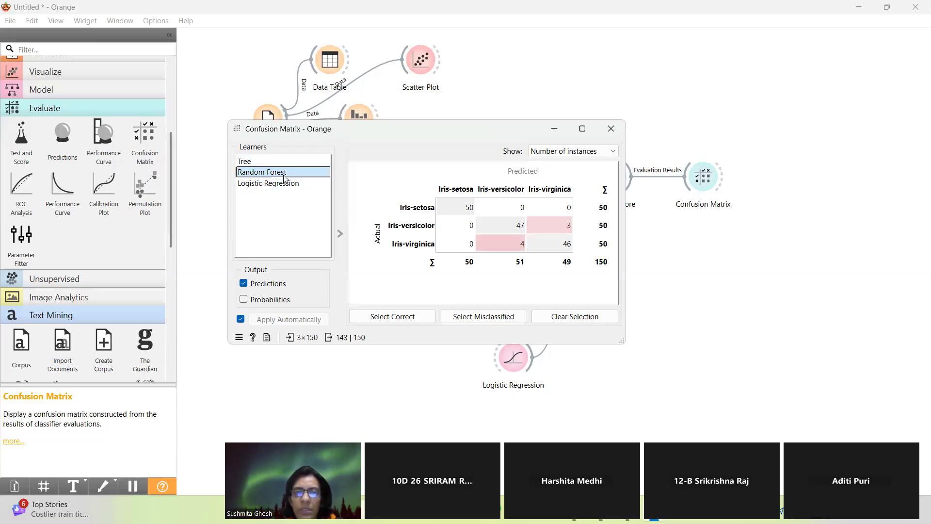
click(288, 185)
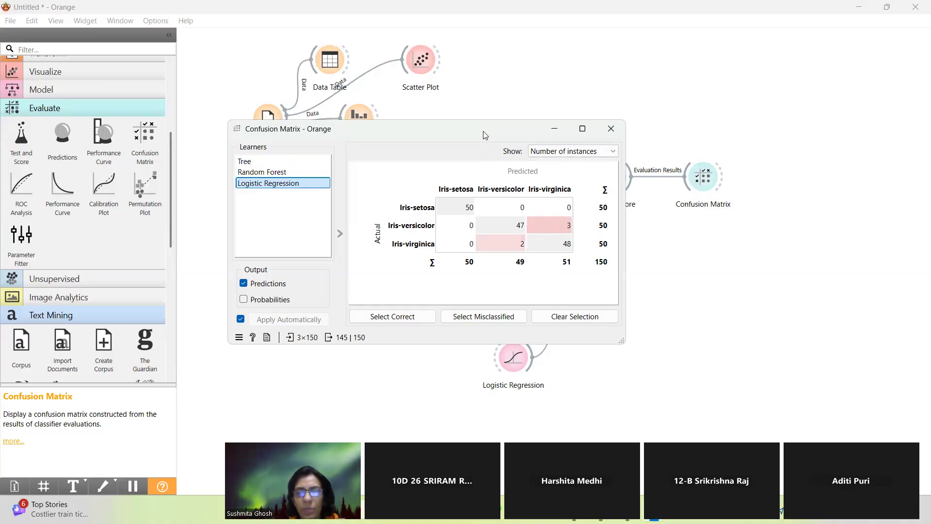
drag(484, 135, 828, 247)
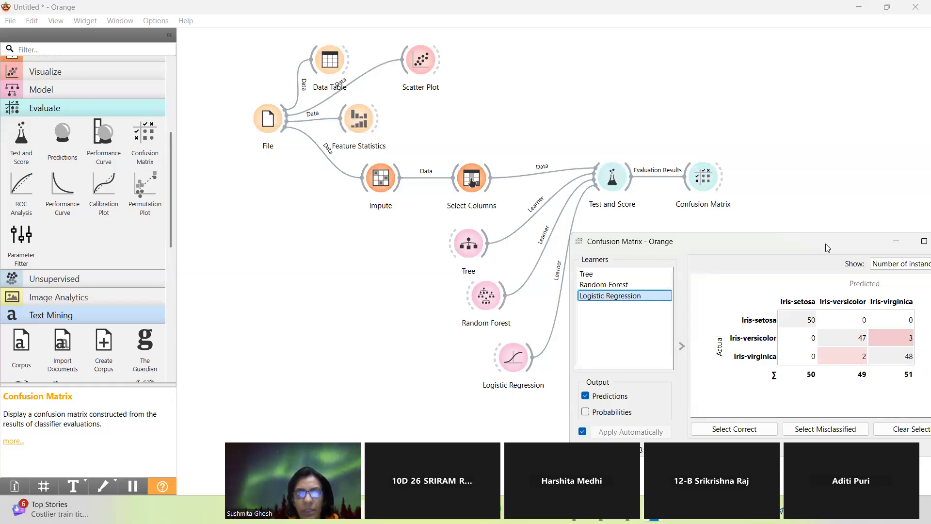
click(275, 217)
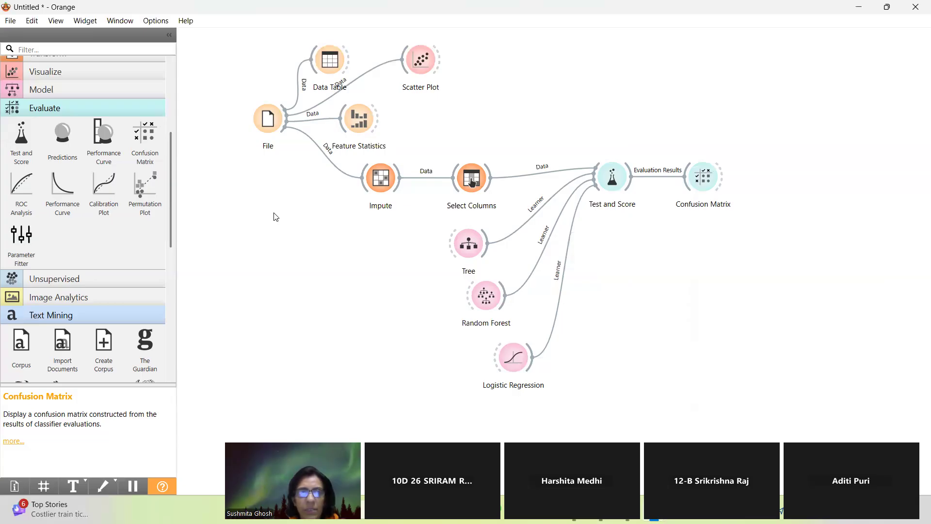
- Save the workflow as iris1 in the Orange examples folder
click(14, 21)
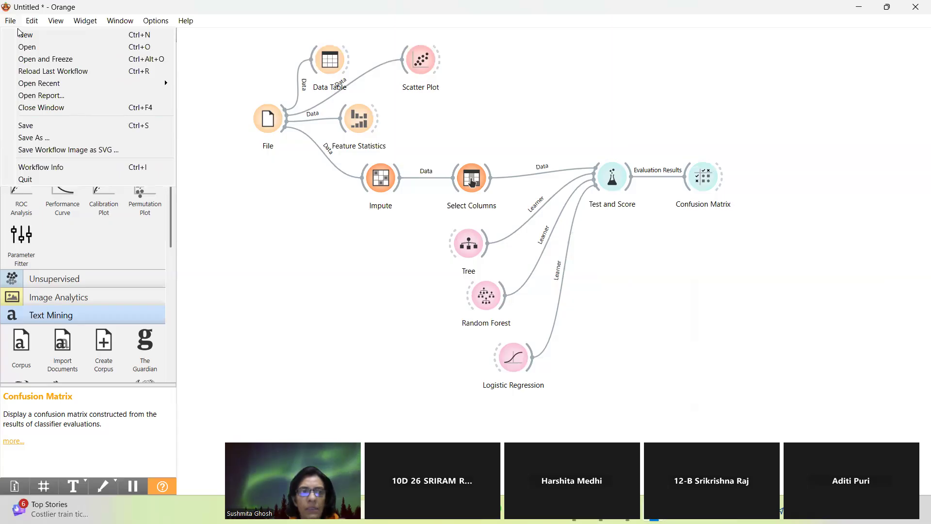
click(69, 125)
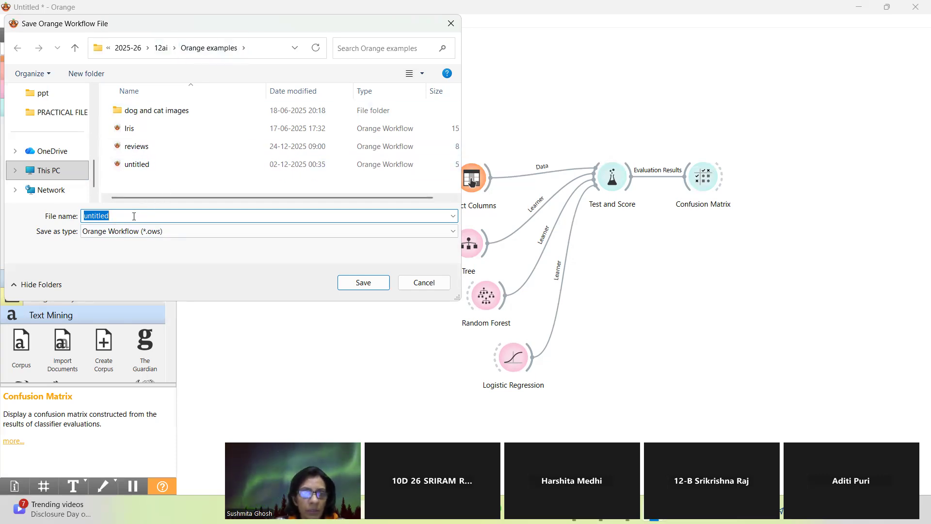
text(iris1)
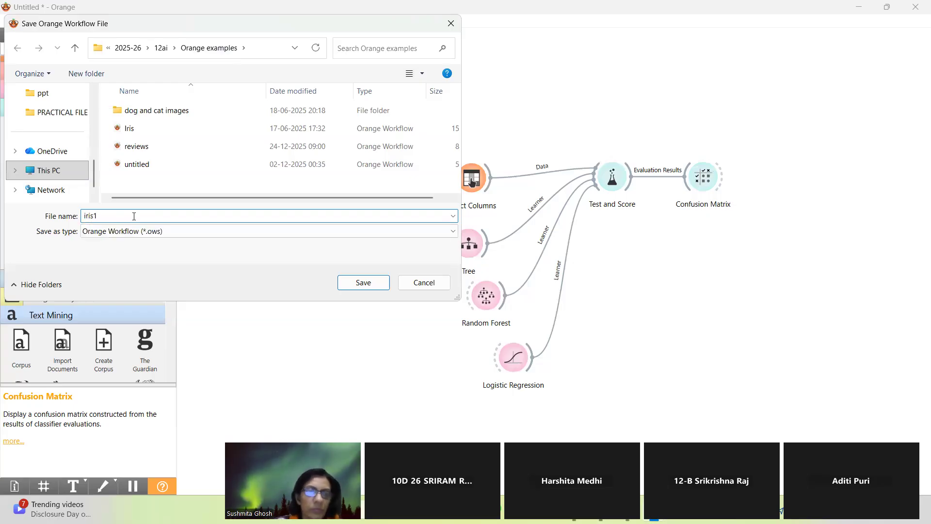
click(364, 282)
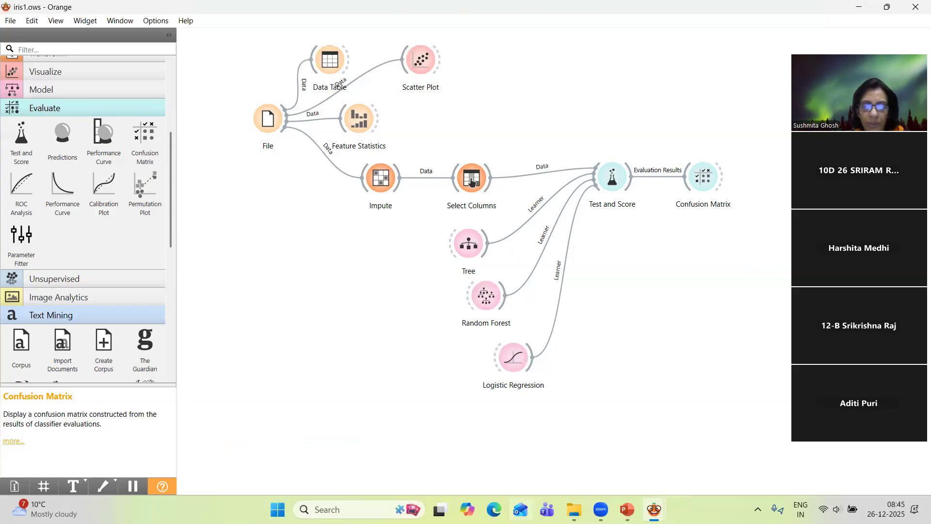
- Switch to File Explorer, open the document "penguins data set link" in Word and select the Kaggle dataset link
mouse_move(574, 509)
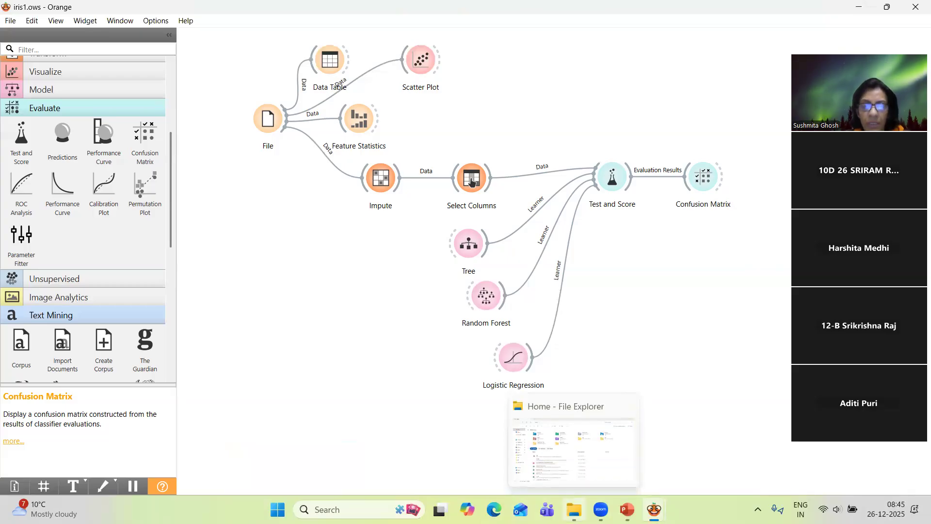
click(594, 465)
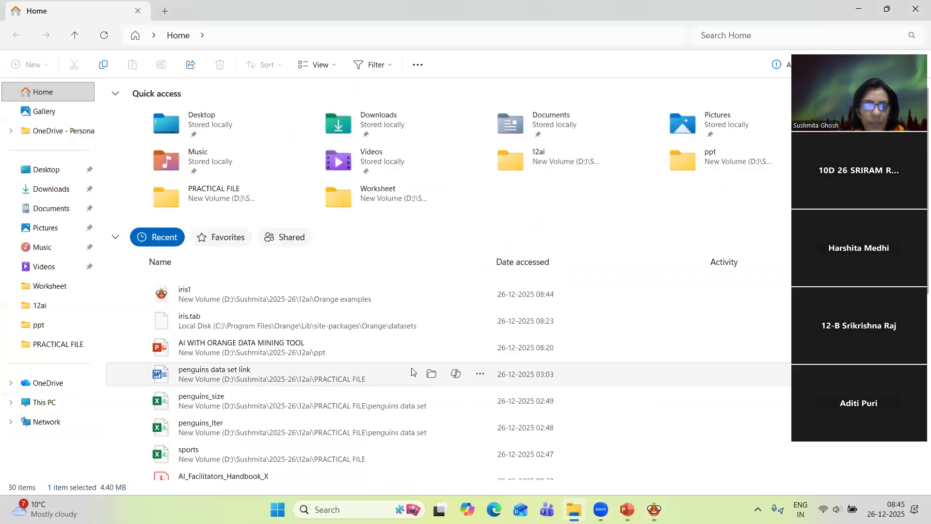
double_click(272, 371)
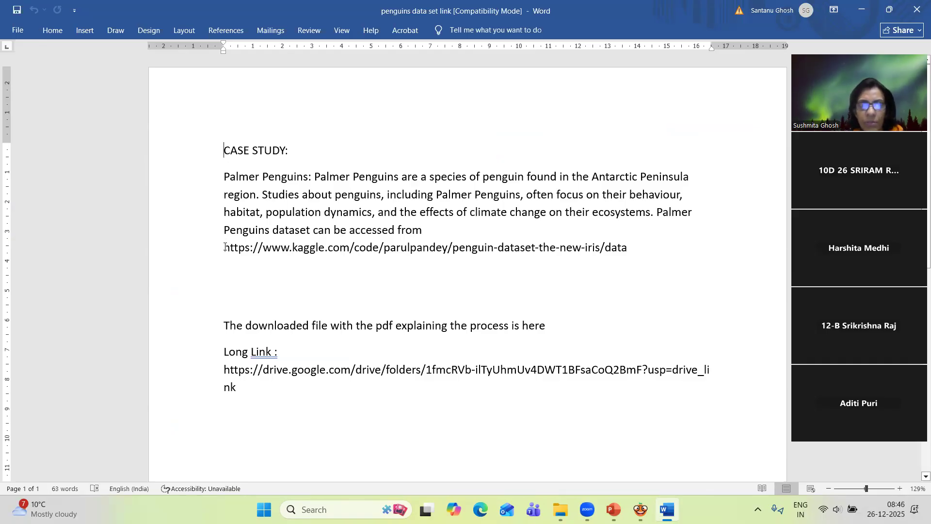
drag(225, 247, 637, 247)
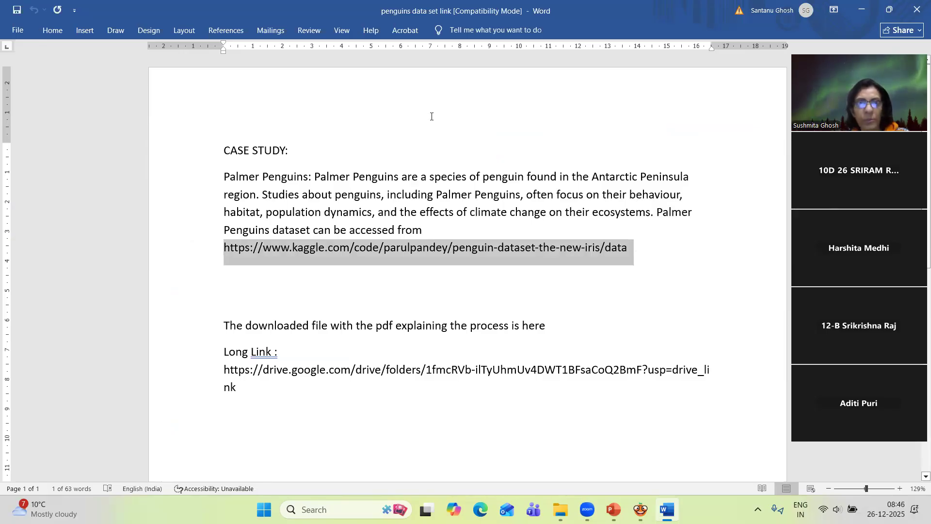
click(401, 73)
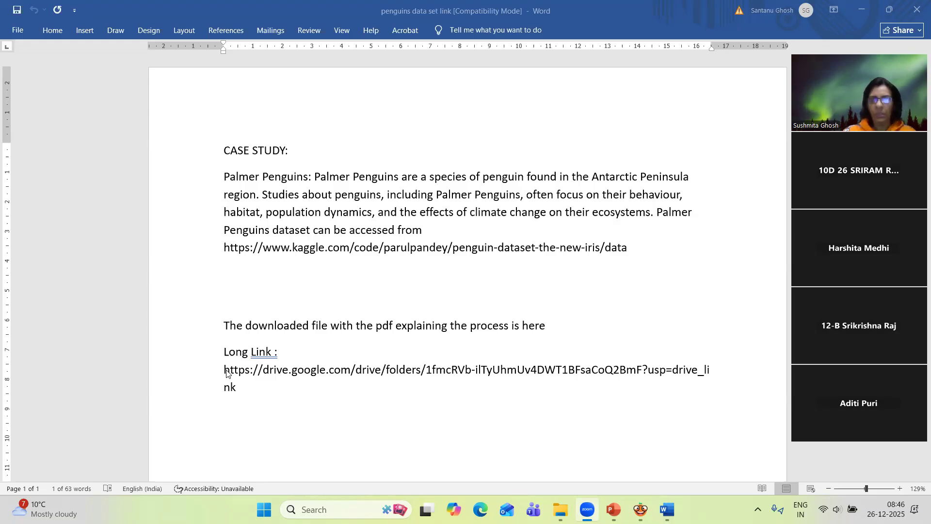
- Open the Kaggle penguin dataset page in the browser, examine the penguins_lter.csv preview and minimize the browser
click(532, 431)
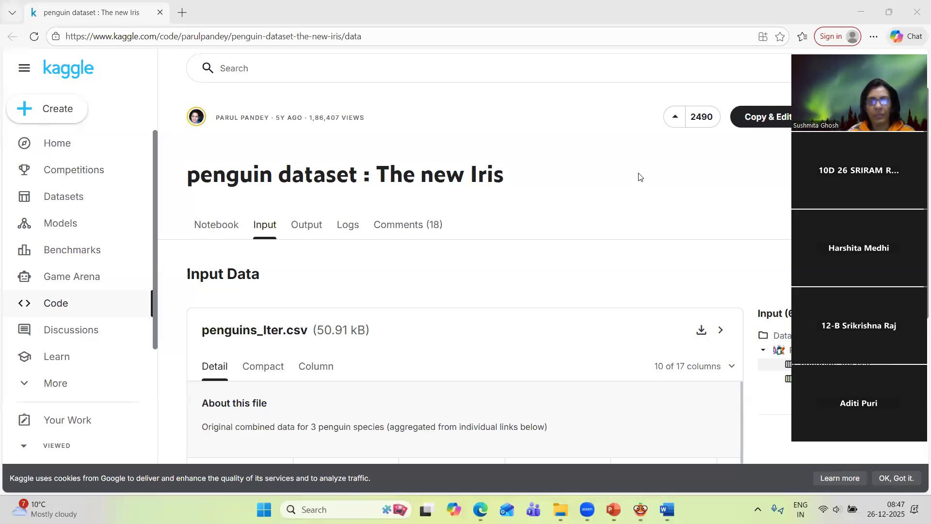
scroll(659, 213, down, 5)
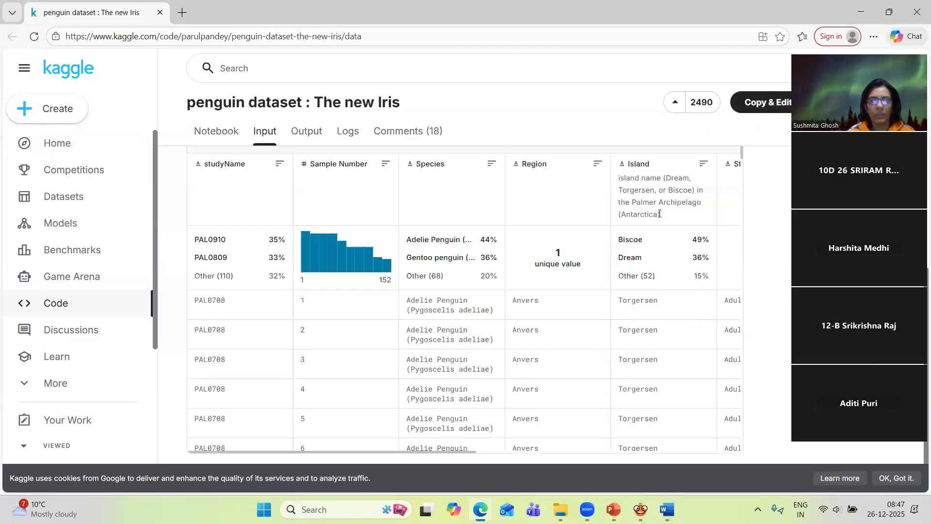
scroll(659, 213, up, 5)
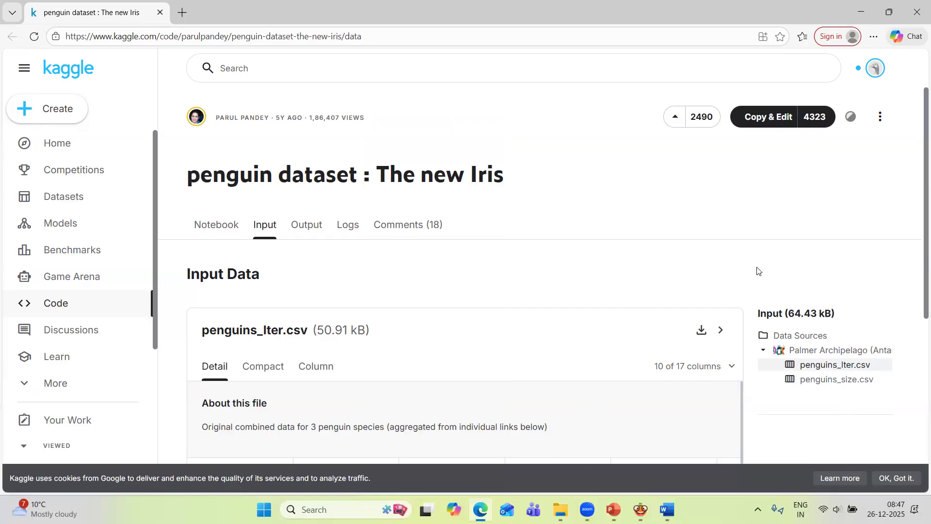
click(862, 9)
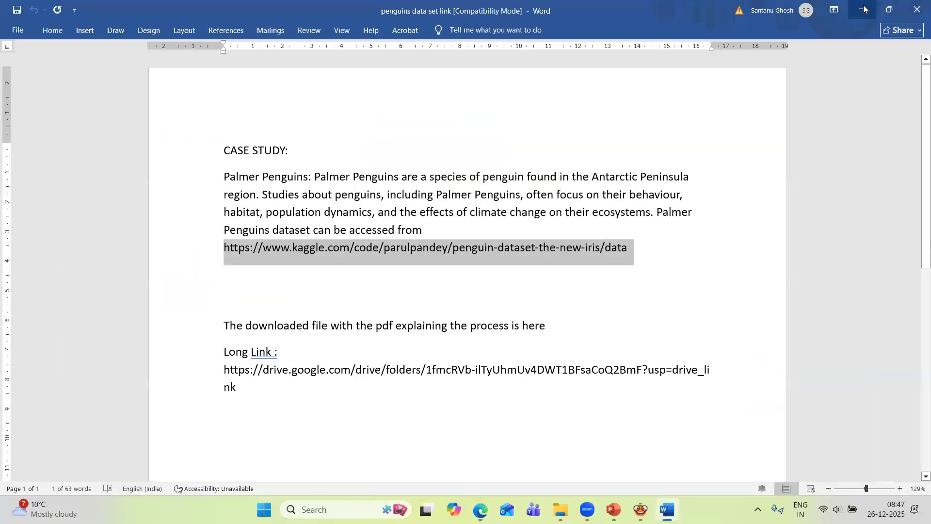
- Close the Word document and open the penguins_lter file from File Explorer in Excel
click(916, 9)
click(916, 10)
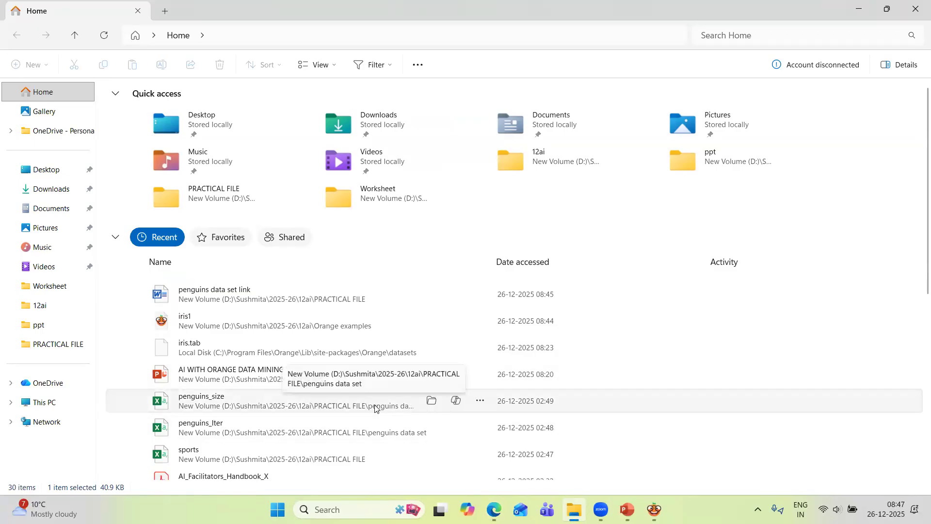
double_click(378, 431)
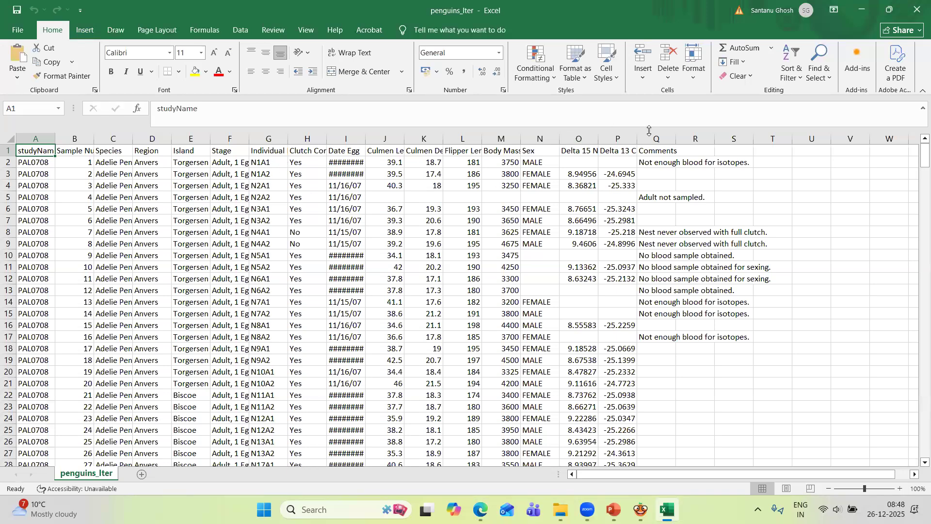
- Close penguins_lter, open the penguins_size file from File Explorer and widen columns A to G to fit their headers
click(916, 11)
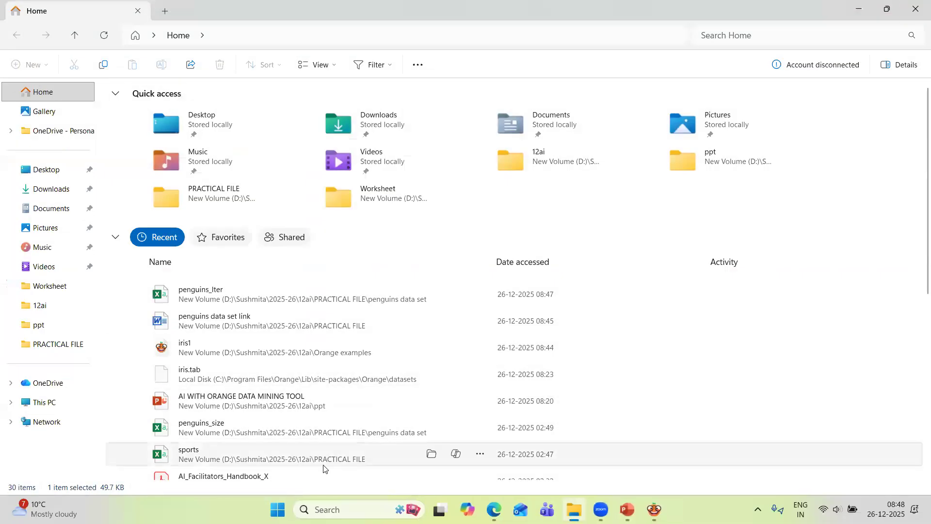
double_click(303, 429)
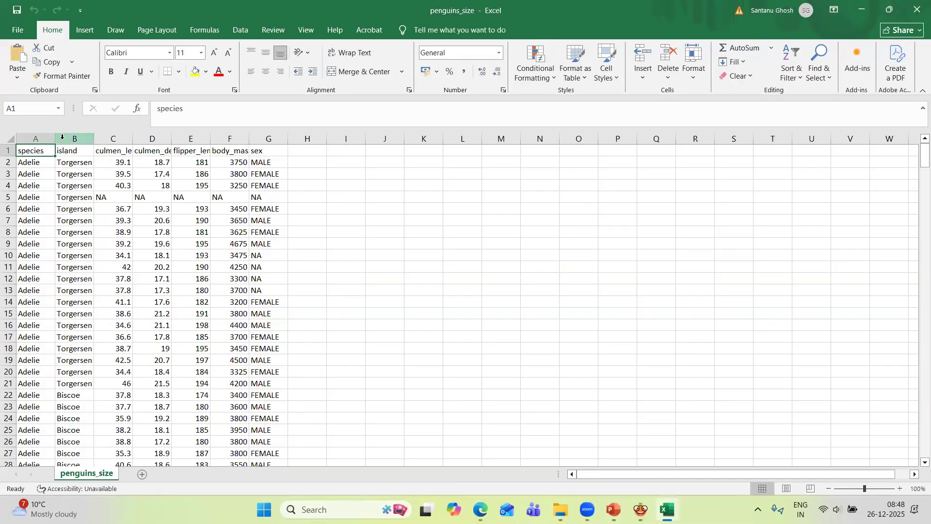
drag(55, 138, 640, 142)
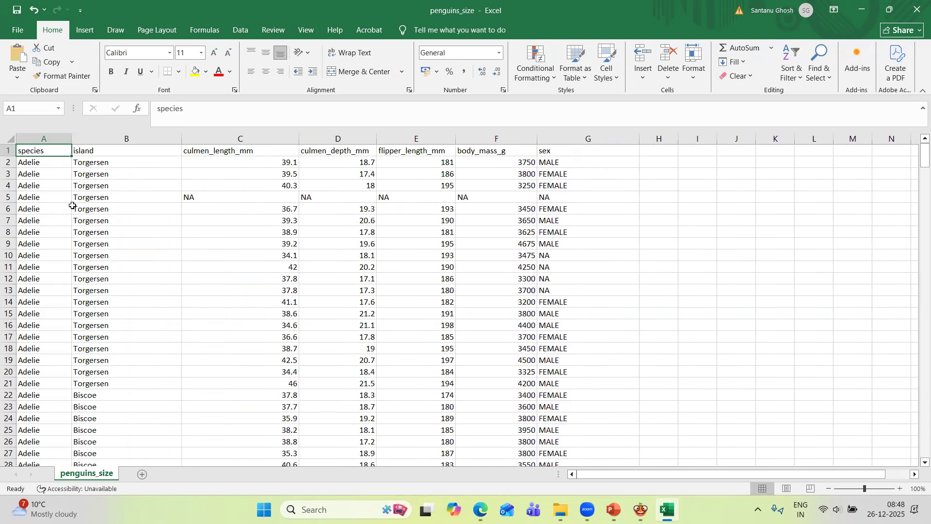
- Examine the penguins_size records for missing or invalid values, selecting rows 5 and 341 and the sex entry in row 338
click(8, 196)
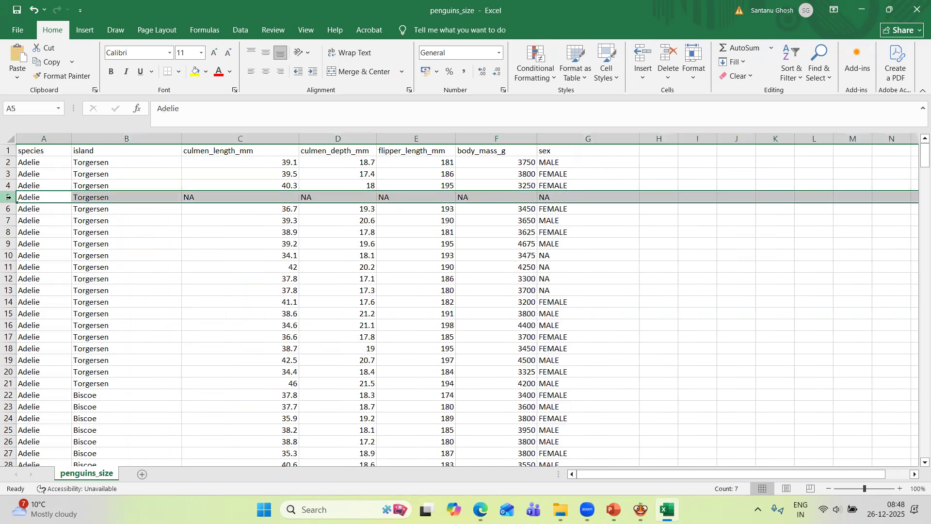
drag(916, 160, 916, 461)
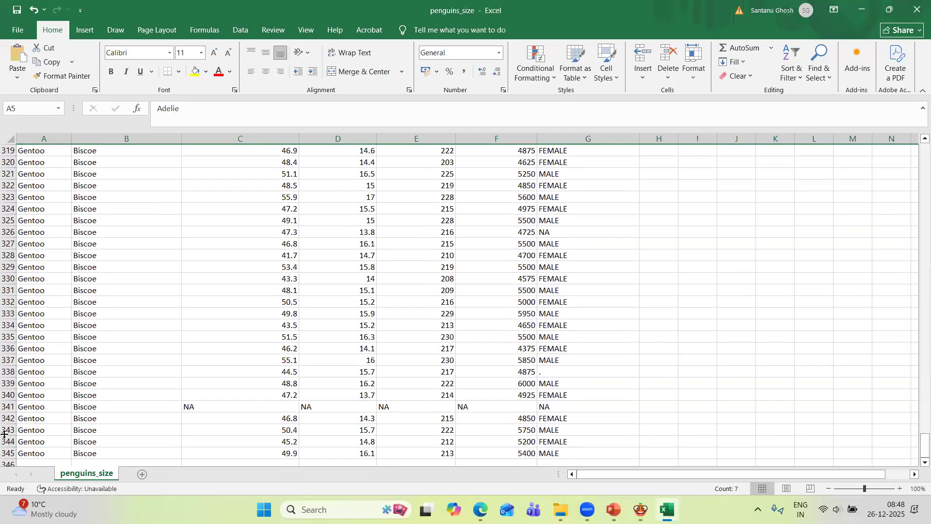
click(7, 406)
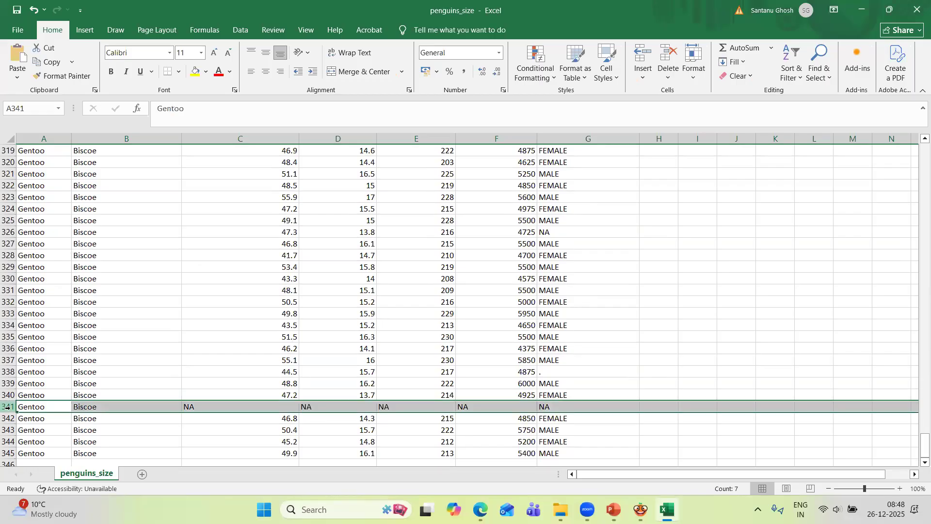
click(561, 369)
click(561, 369)
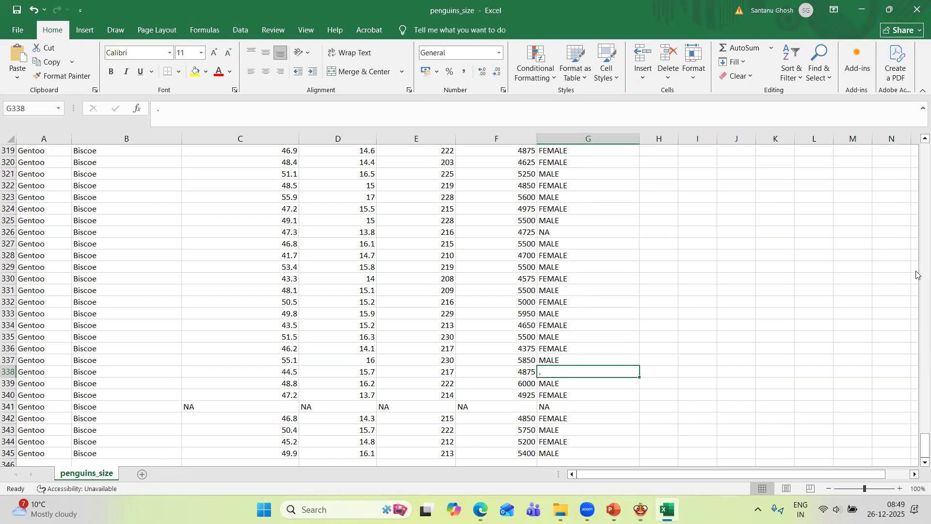
- Inspect the sex column near the start of the dataset for missing values, checking cells G10 and G12
drag(916, 444, 916, 142)
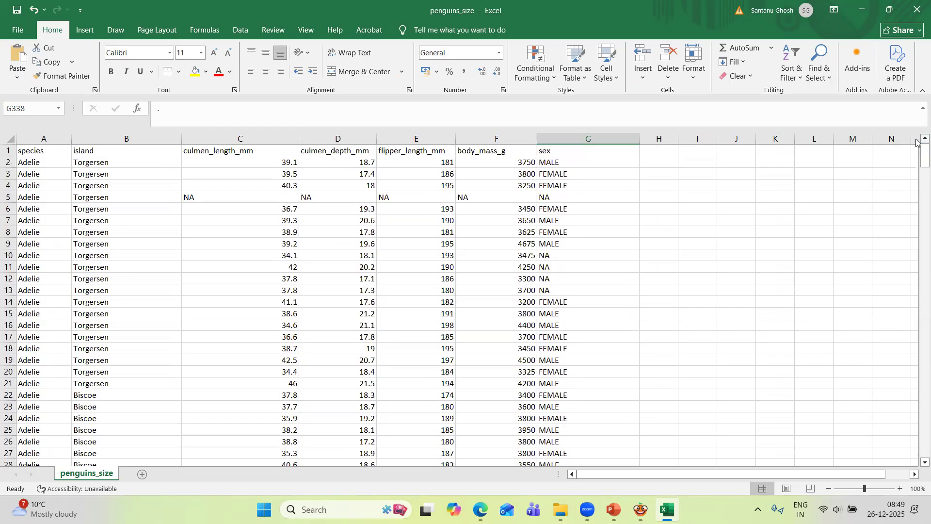
click(601, 255)
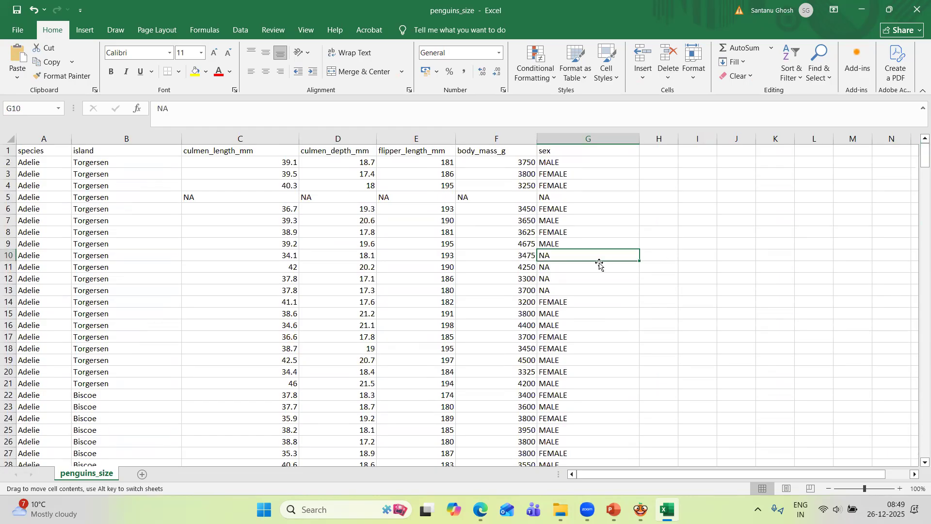
click(588, 279)
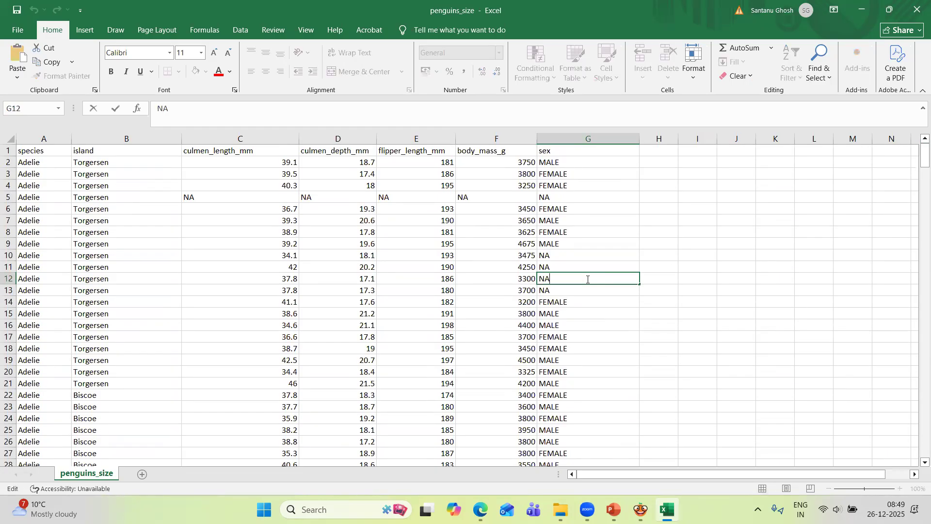
click(774, 231)
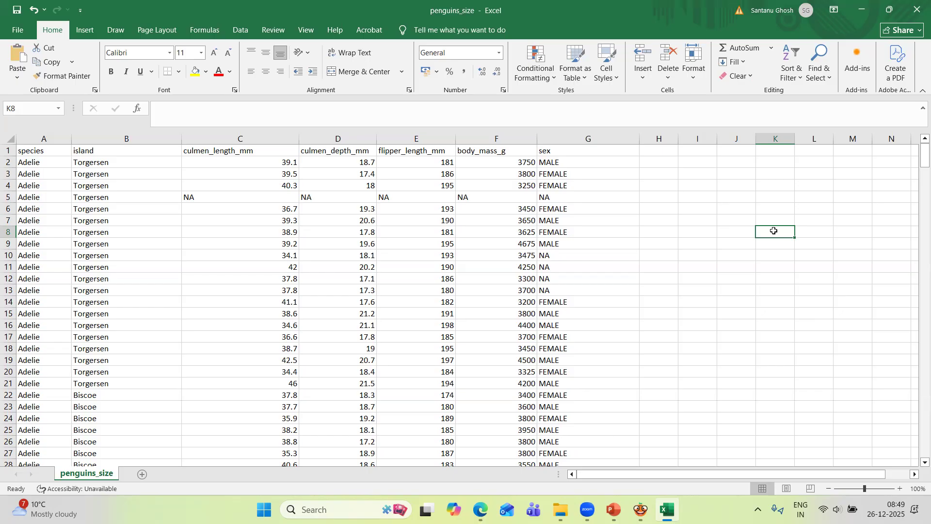
- Close penguins_size without saving the changes and close File Explorer to return to the iris1 workflow in Orange
click(917, 5)
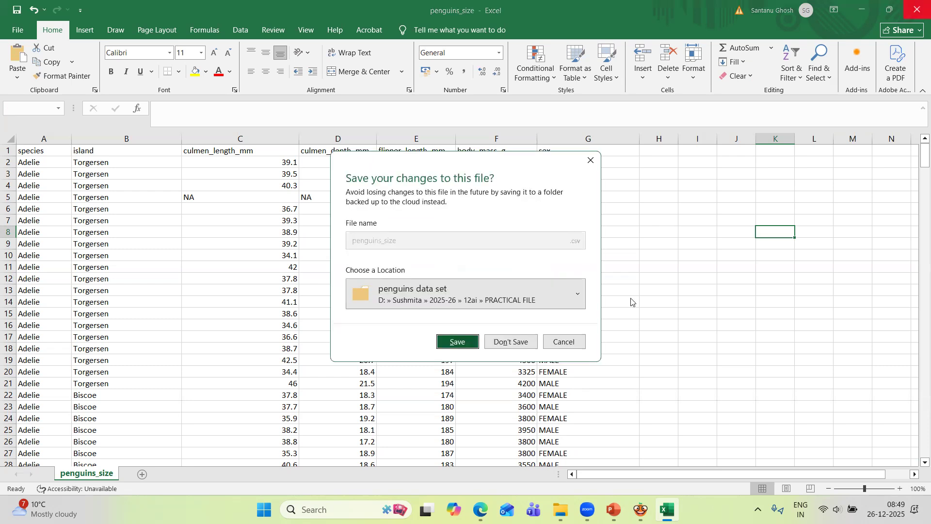
click(517, 343)
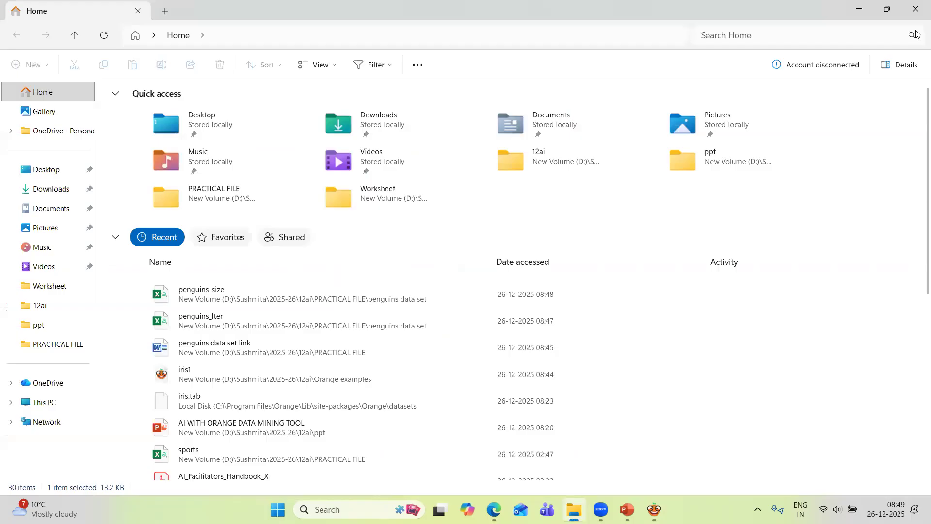
click(916, 10)
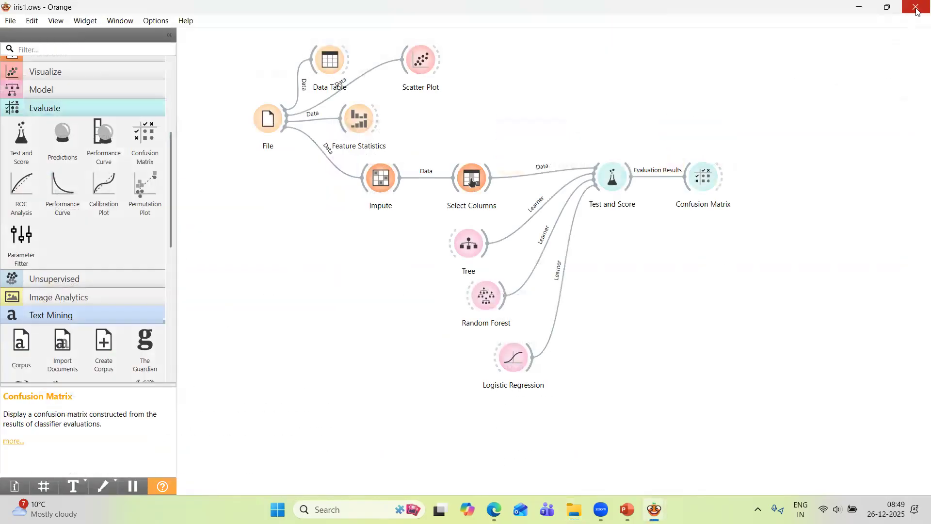